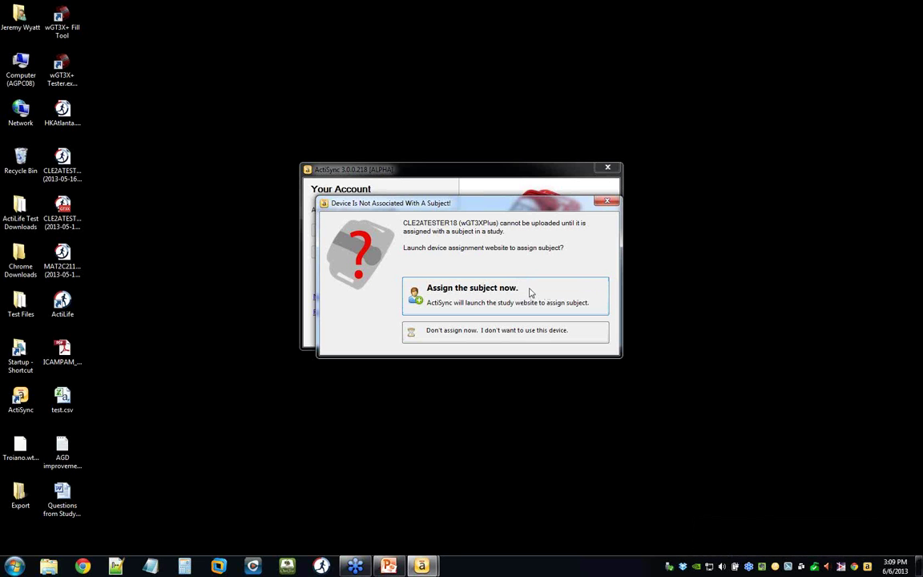
# Launch the device assignment page for CLE2ATESTER18 from ActiSync and begin a new subject entry.
pyautogui.click(532, 292)
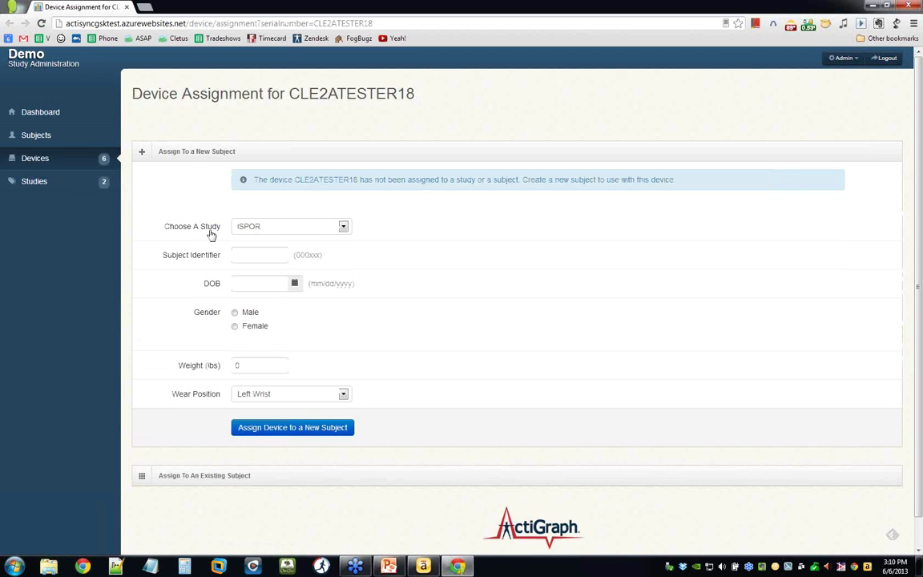
pyautogui.click(263, 283)
# Enter subject 000027: born 1/1/1981, female, 135 lbs, worn on the Right Wrist.
pyautogui.click(234, 253)
pyautogui.write('000')
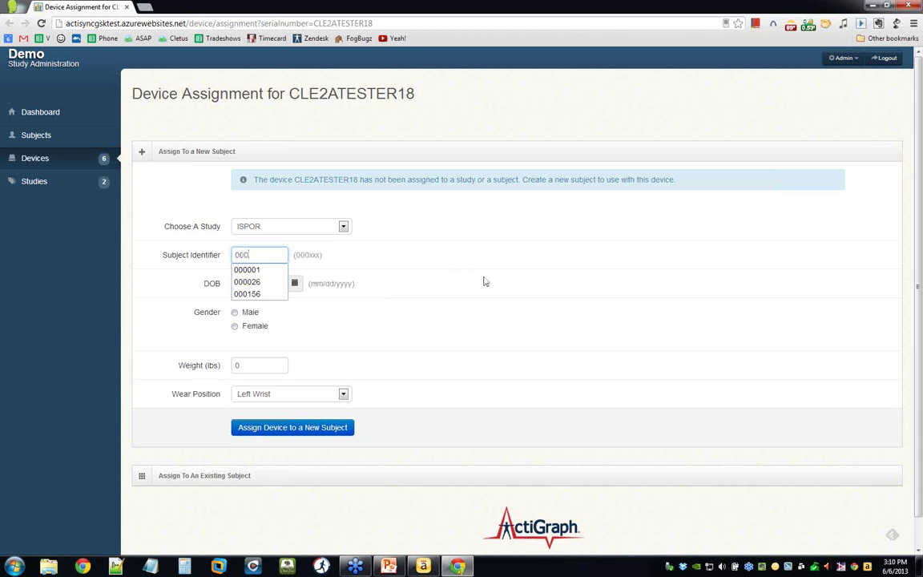
pyautogui.write('027')
pyautogui.click(247, 282)
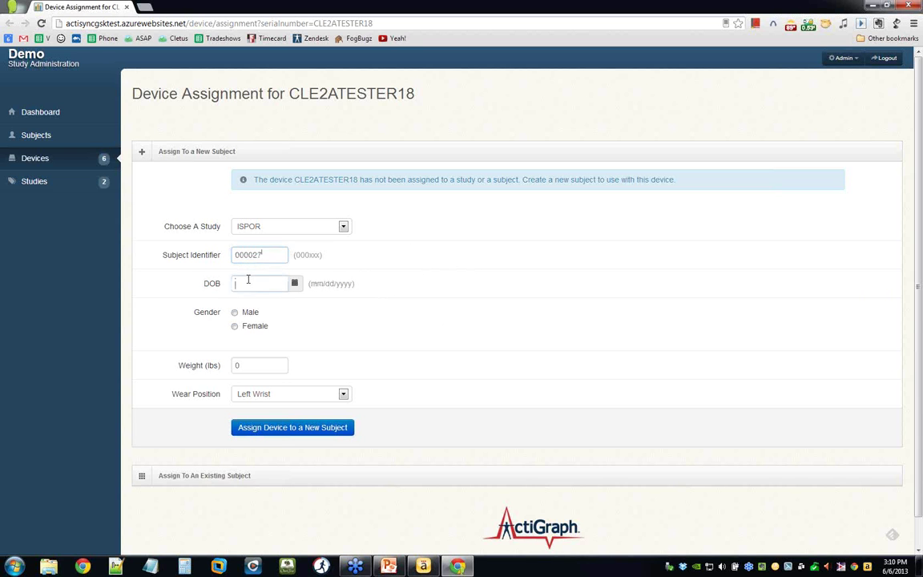
pyautogui.write('1/1')
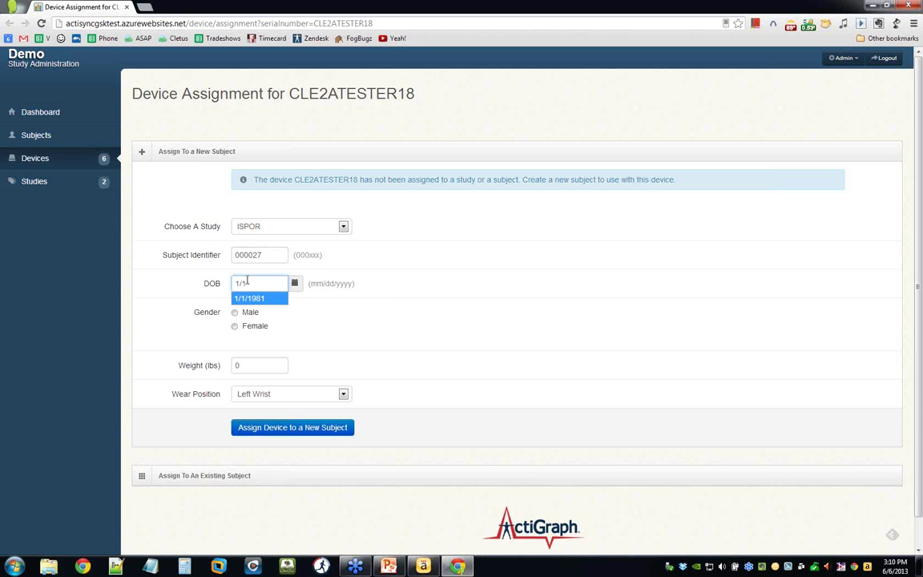
pyautogui.press('Tab')
pyautogui.press('Down')
pyautogui.press('Tab')
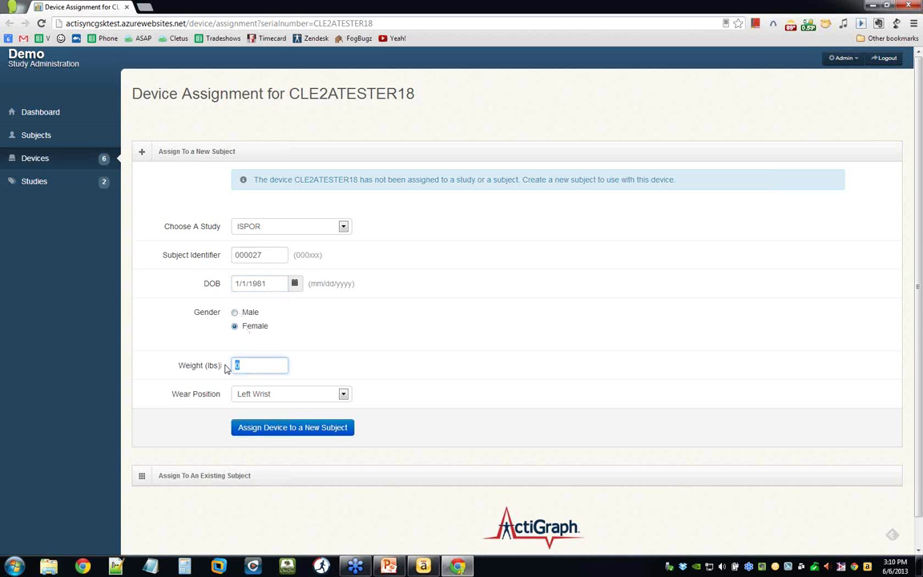
pyautogui.write('135')
pyautogui.click(255, 395)
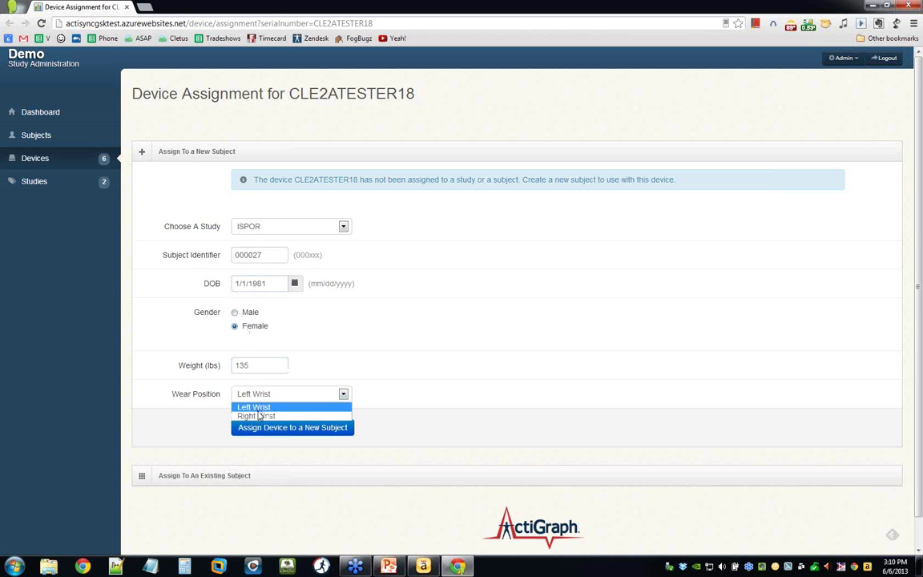
pyautogui.click(256, 415)
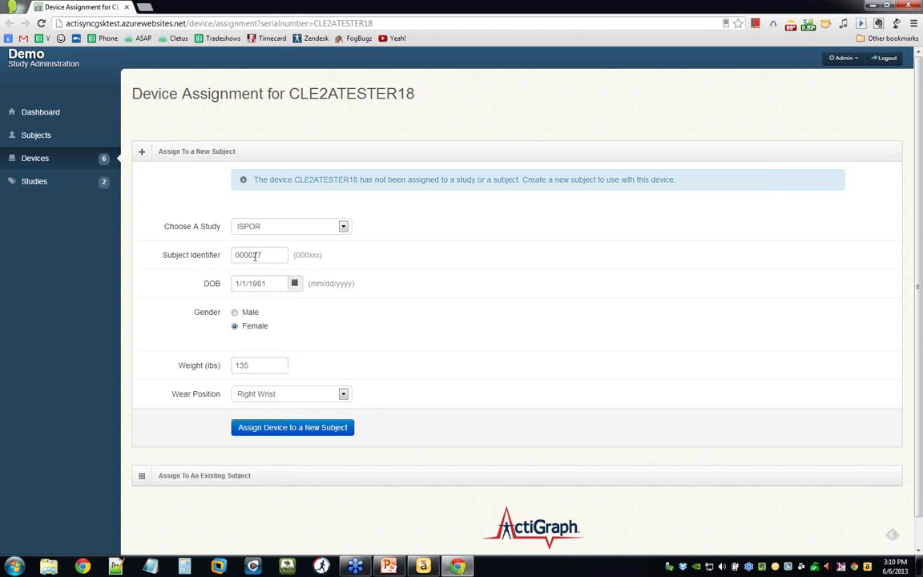
# Check the subject identifier digits and assign the device to the new subject.
pyautogui.moveTo(248, 255); pyautogui.dragTo(277, 254)
pyautogui.click(290, 254)
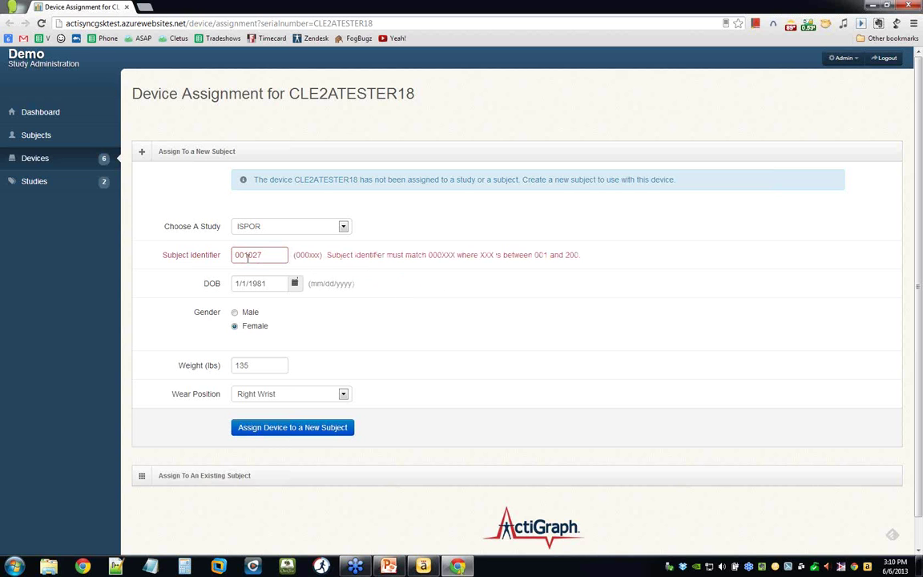
pyautogui.click(240, 254)
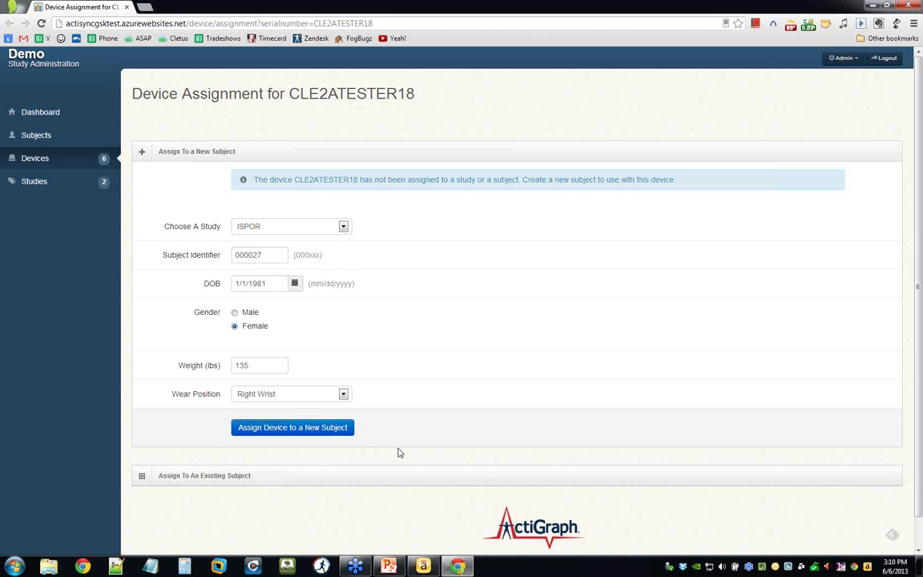
pyautogui.click(277, 428)
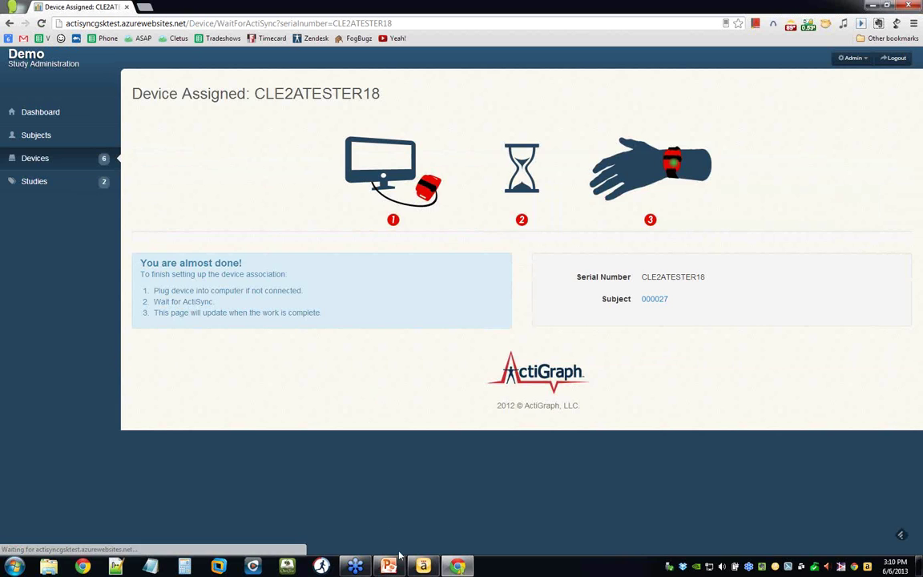
# Let ActiSync finish configuring CLE2ATESTER18 for subject 000027, then close Chrome.
pyautogui.click(424, 567)
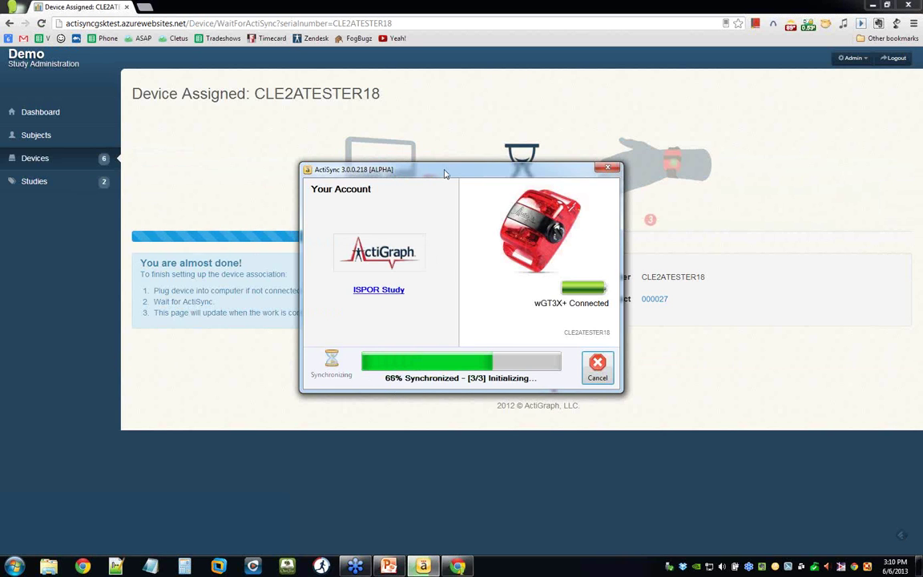
pyautogui.moveTo(448, 173); pyautogui.dragTo(220, 288)
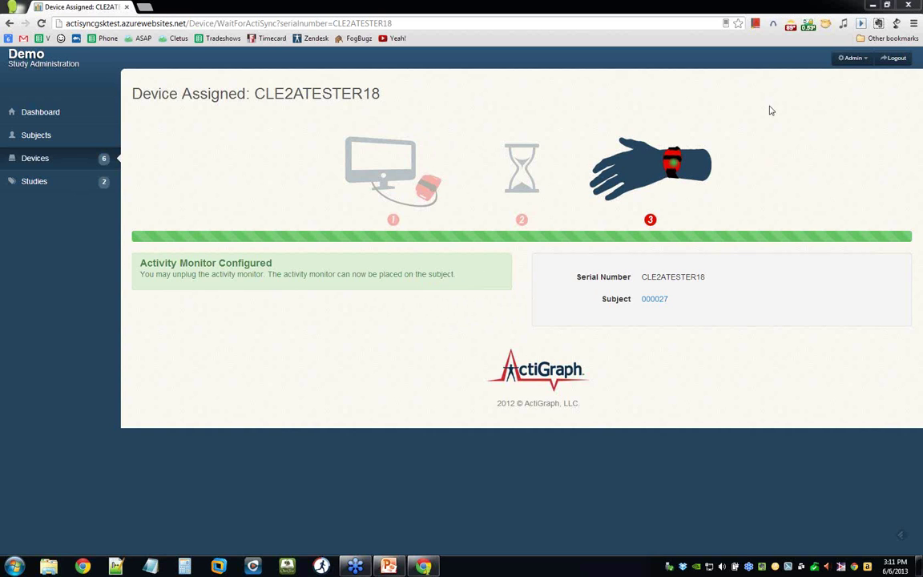
pyautogui.hotkey('alt', 'F4')
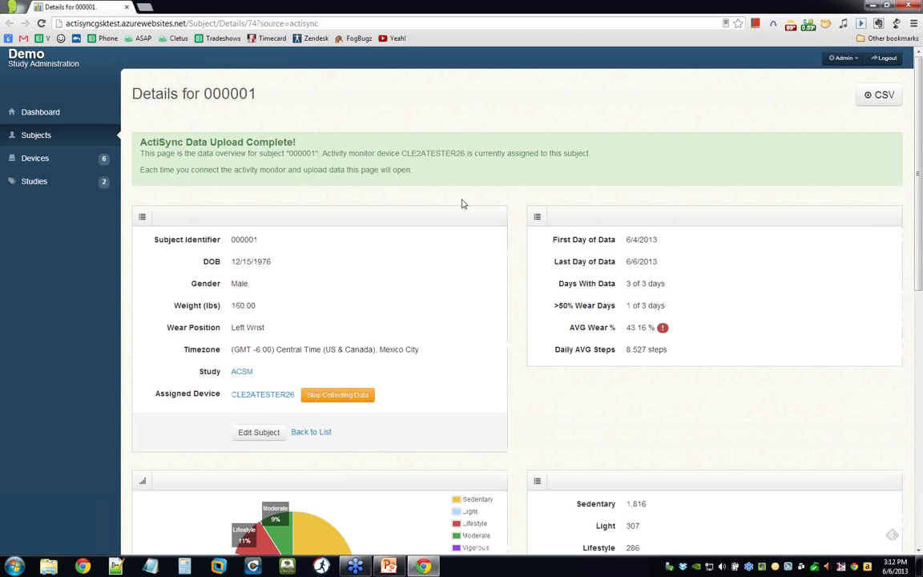
# Review subject 000001's details, including the 43.16 AVG Wear % value and charts.
pyautogui.scroll(-2, 449, 264)
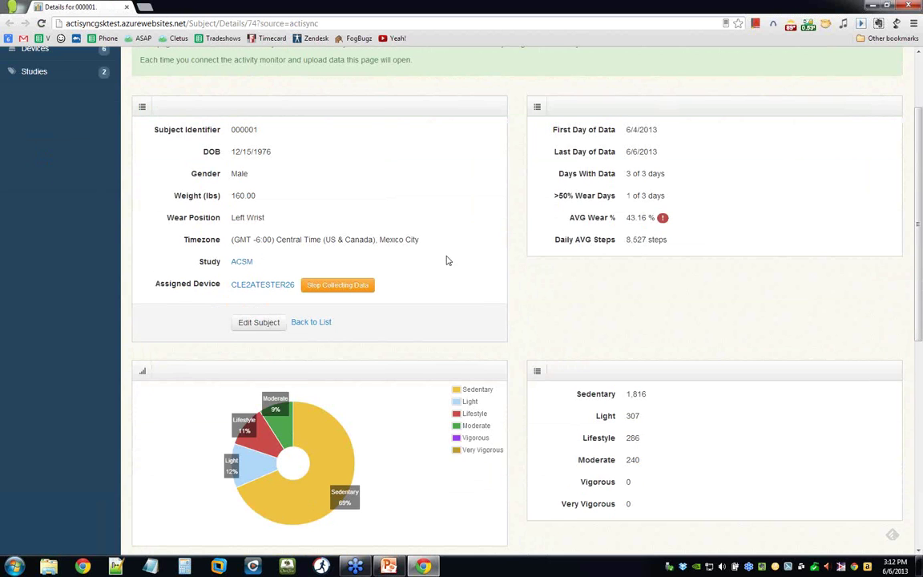
pyautogui.scroll(1, 448, 260)
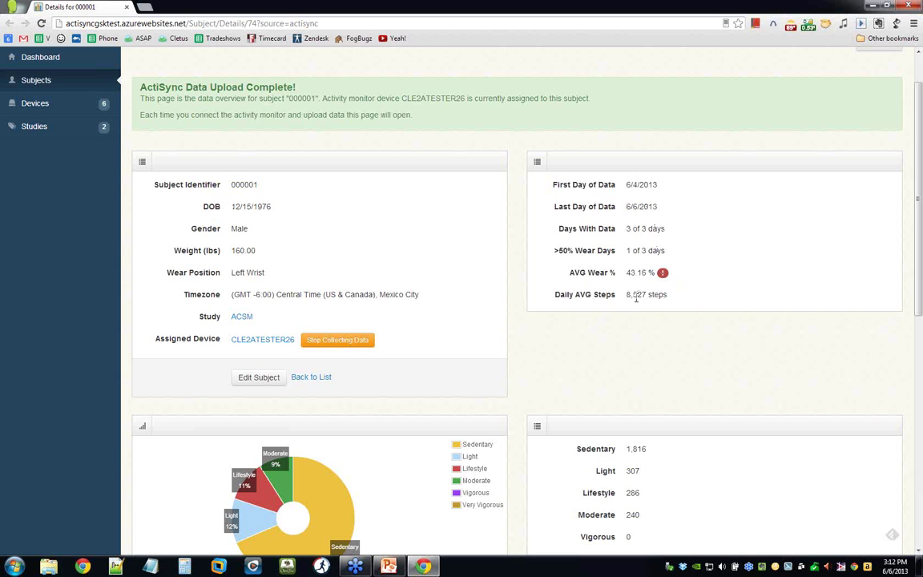
pyautogui.moveTo(626, 273); pyautogui.dragTo(648, 273)
pyautogui.click(637, 272)
pyautogui.click(693, 296)
pyautogui.scroll(-3, 687, 304)
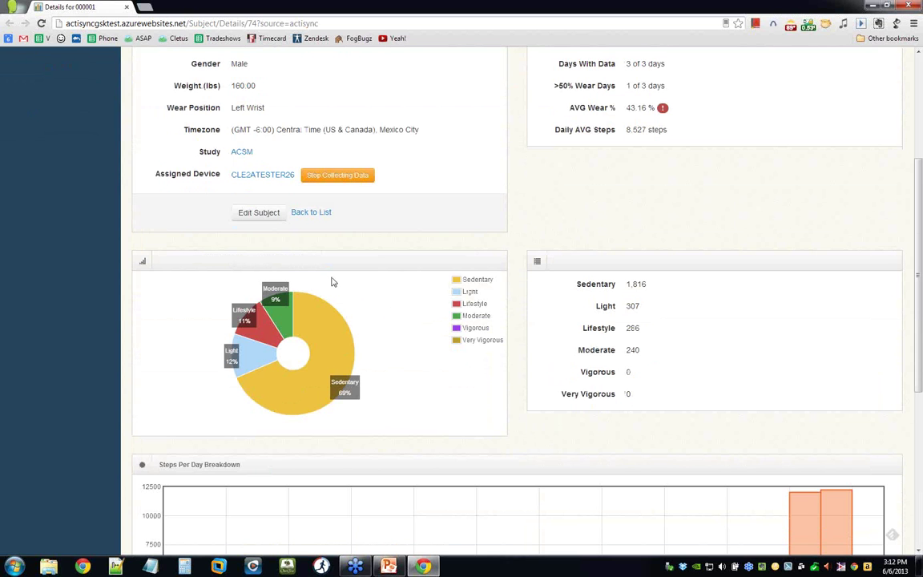
pyautogui.scroll(-1, 348, 271)
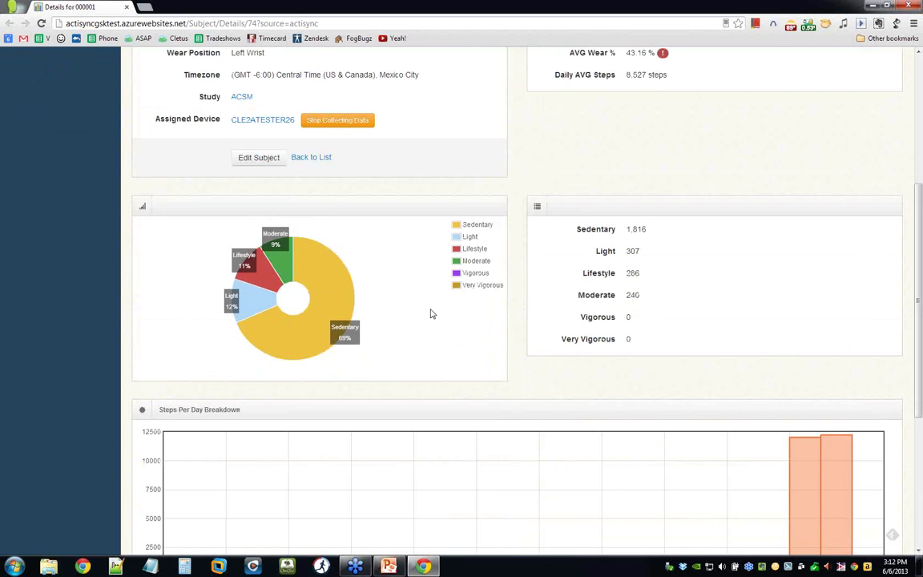
pyautogui.scroll(-3, 431, 314)
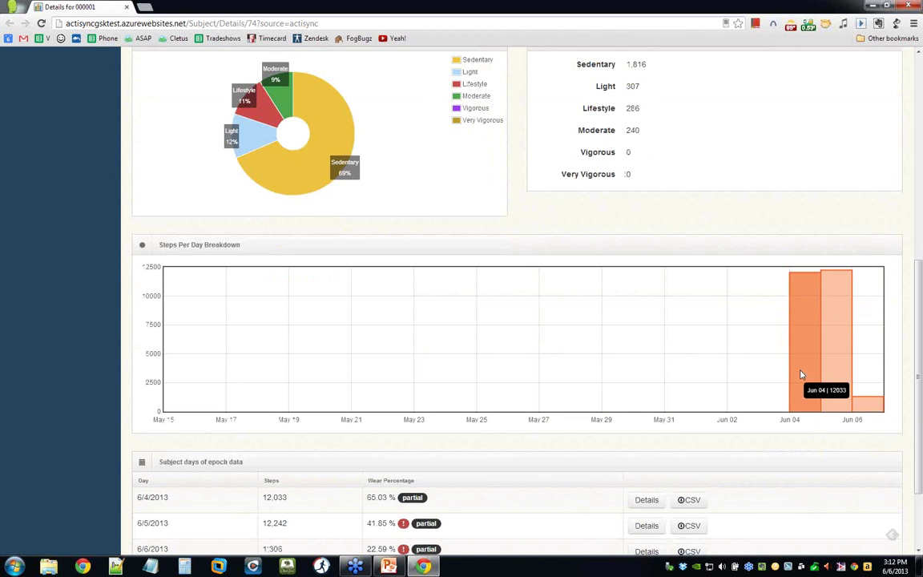
pyautogui.moveTo(829, 346)
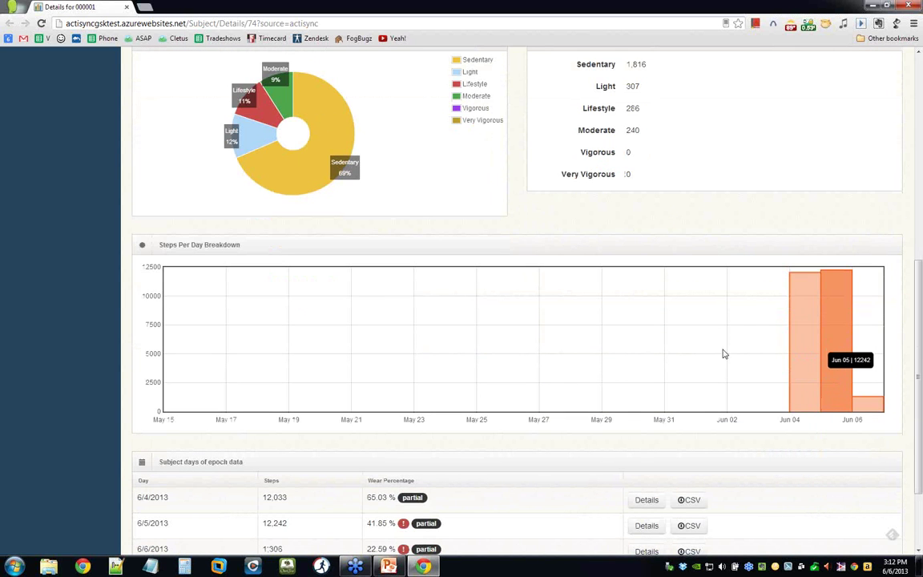
pyautogui.scroll(-1, 662, 358)
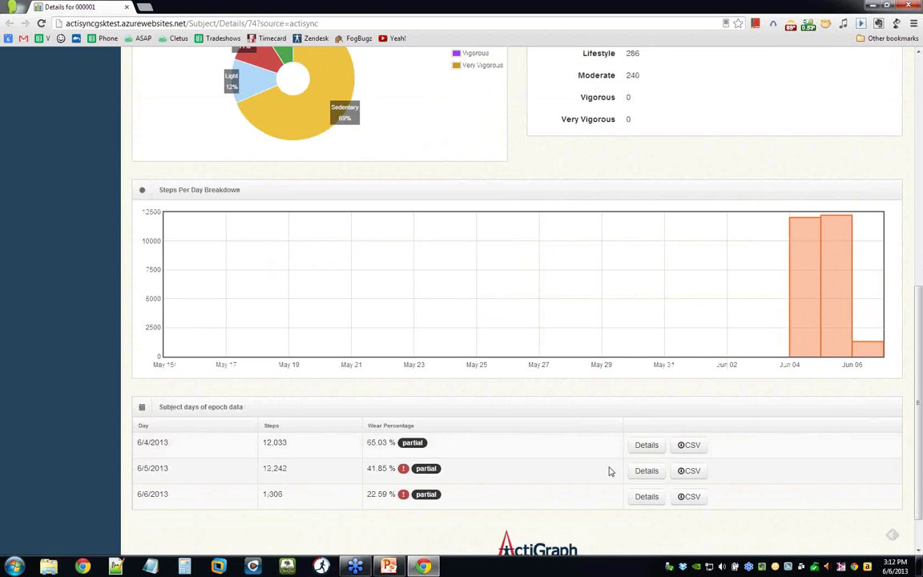
# Look through the 6/5/2013 minute summary, then return to the study dashboard.
pyautogui.click(643, 472)
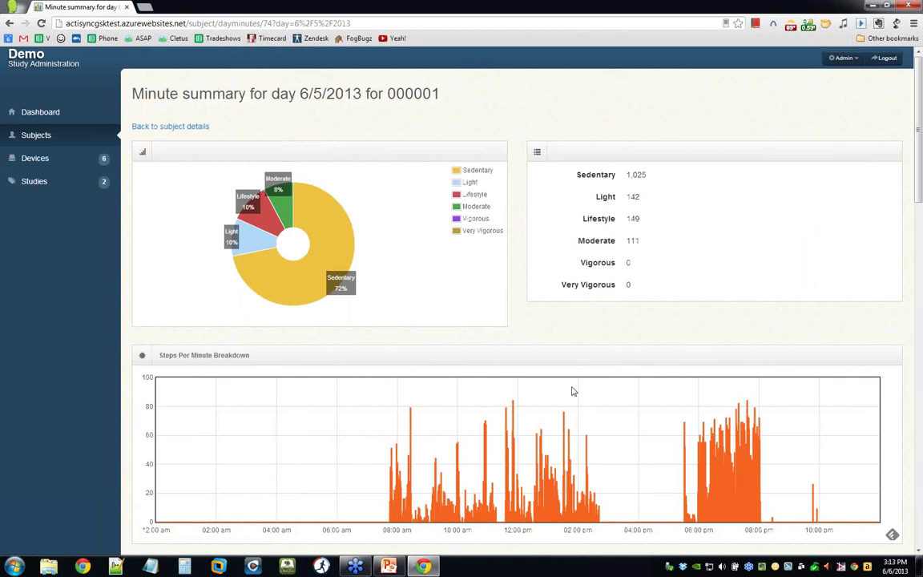
pyautogui.scroll(-1, 520, 372)
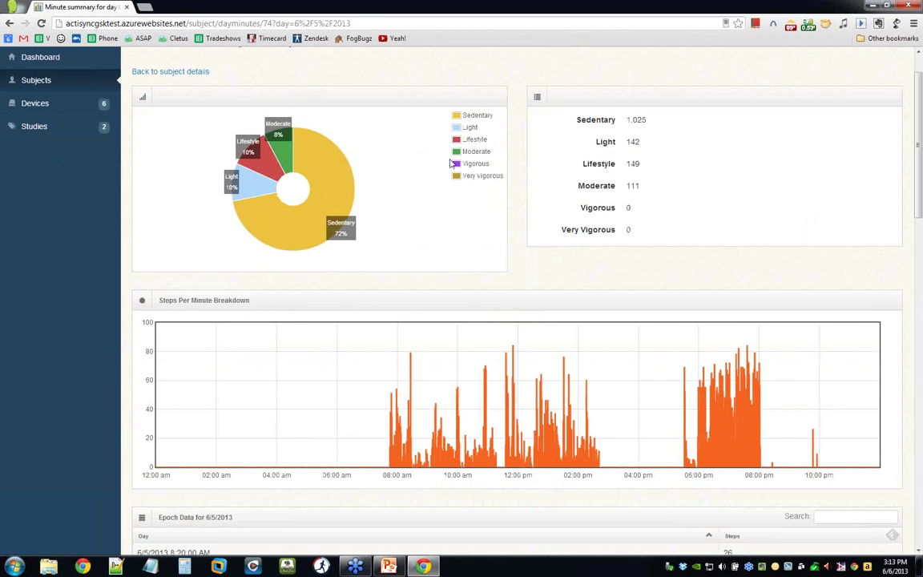
pyautogui.moveTo(308, 139)
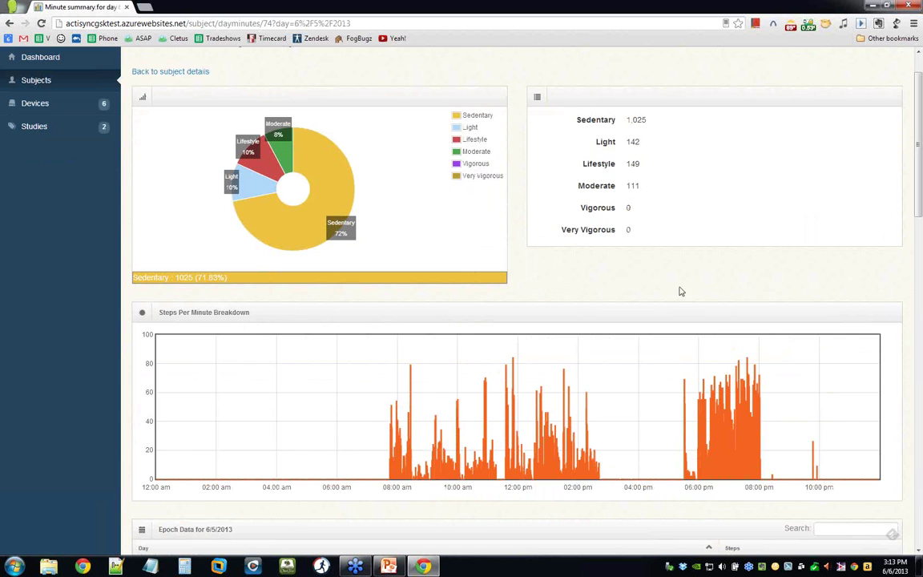
pyautogui.scroll(-3, 680, 292)
pyautogui.scroll(5, 681, 285)
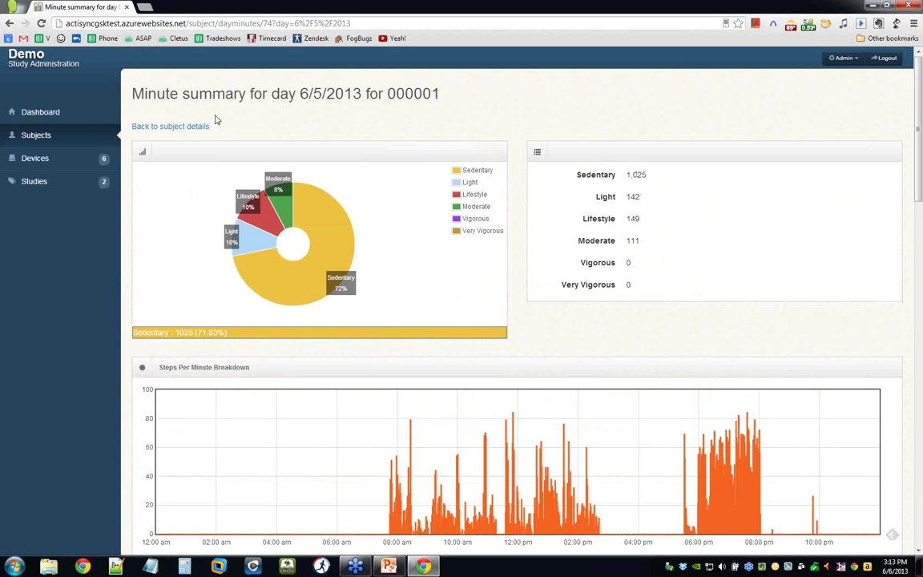
pyautogui.click(40, 116)
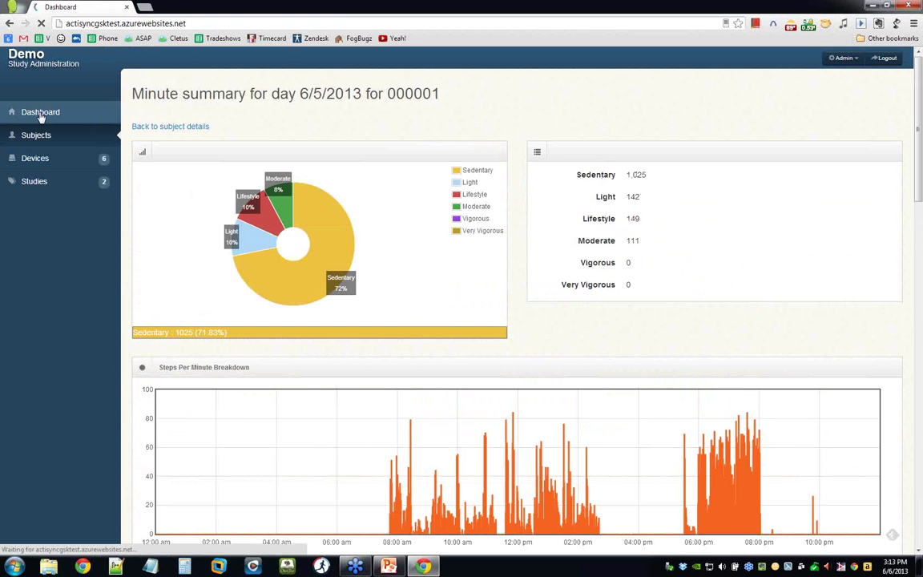
# Select the ACSM study on the dashboard and scroll through its Subject Breakdown table.
pyautogui.click(214, 131)
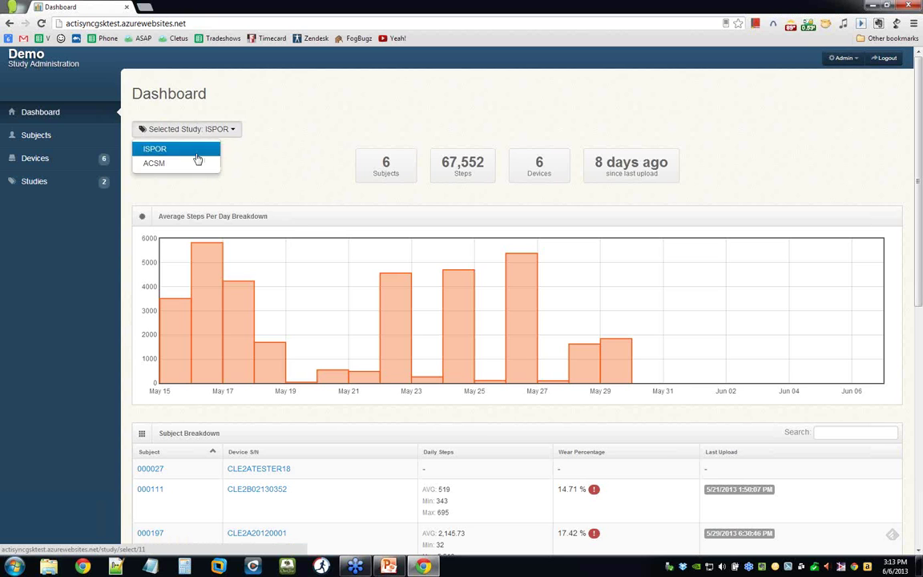
pyautogui.click(191, 164)
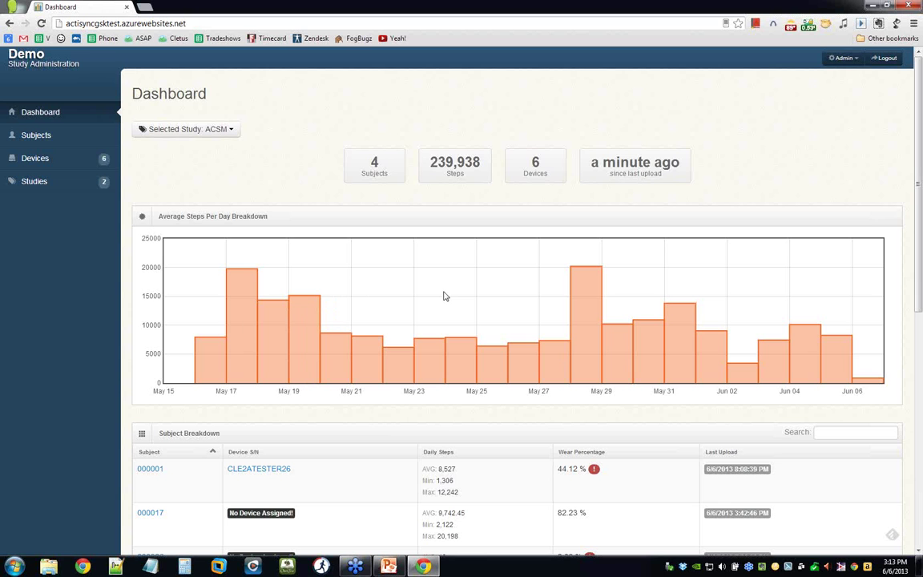
pyautogui.doubleClick(283, 220)
pyautogui.click(341, 266)
pyautogui.scroll(-3, 154, 292)
pyautogui.scroll(-2, 157, 300)
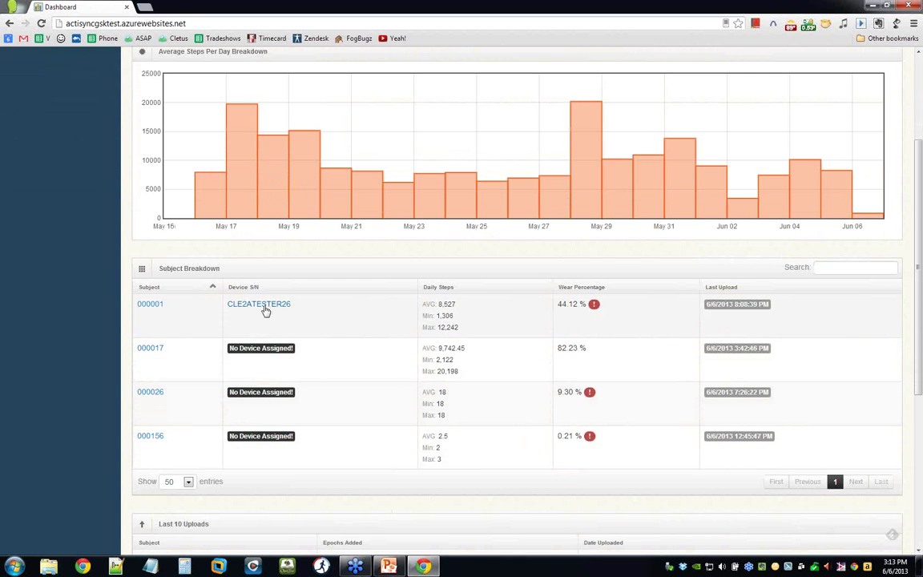
pyautogui.scroll(5, 128, 293)
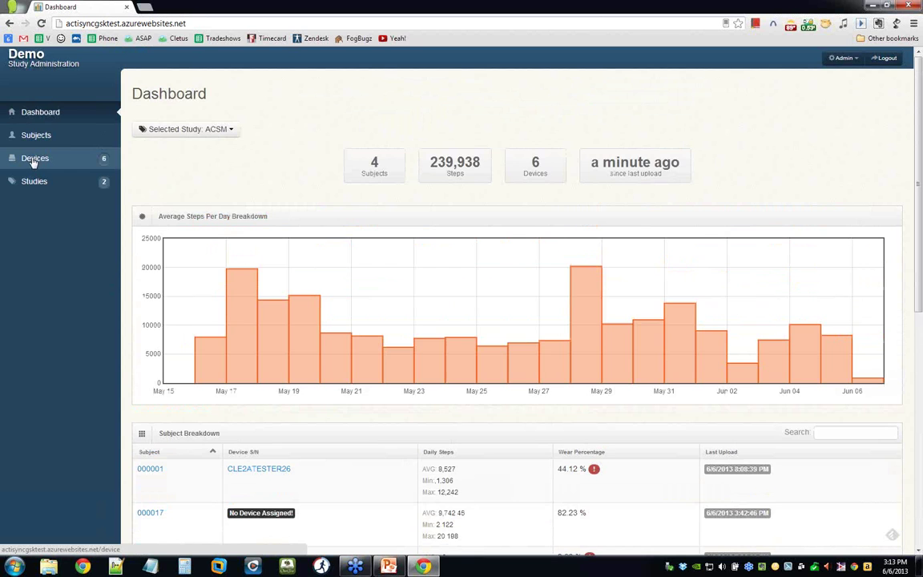
# Show the Devices list with ISPOR, ACSM and unassigned devices, then un-maximize Chrome.
pyautogui.click(36, 158)
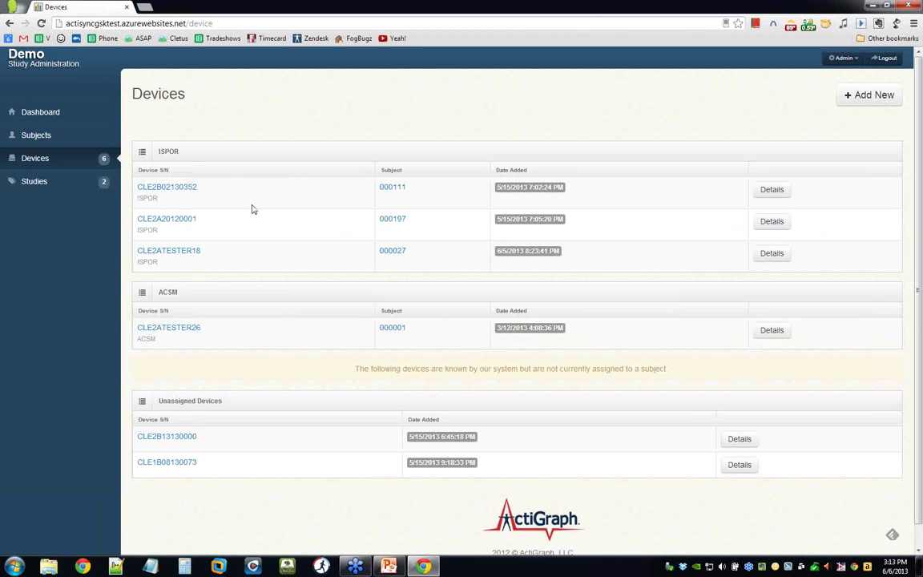
pyautogui.doubleClick(168, 151)
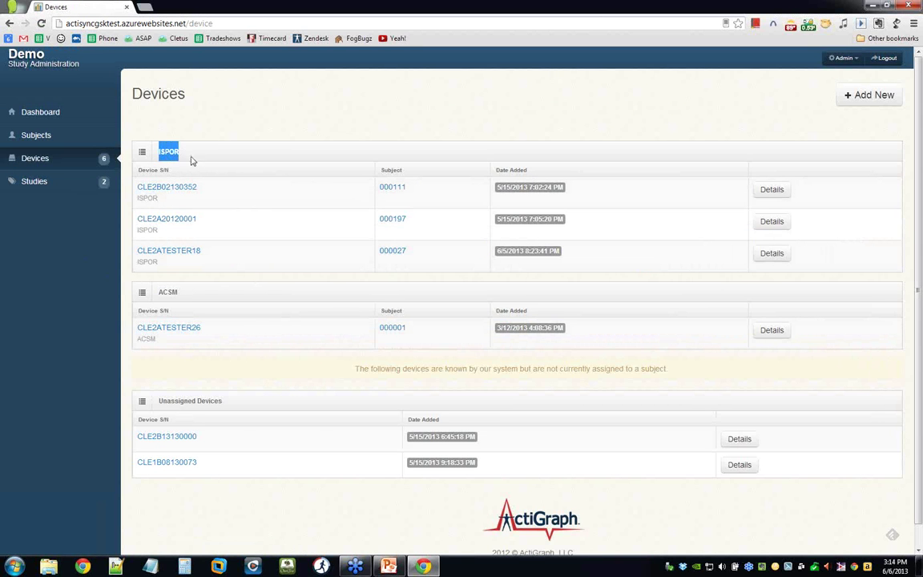
pyautogui.click(158, 190)
pyautogui.scroll(-2, 245, 351)
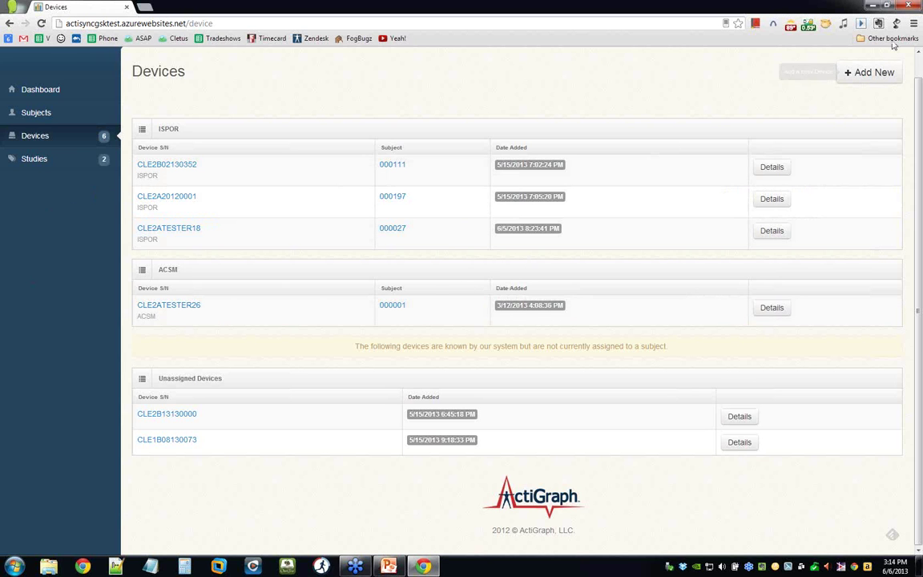
pyautogui.scroll(1, 701, 94)
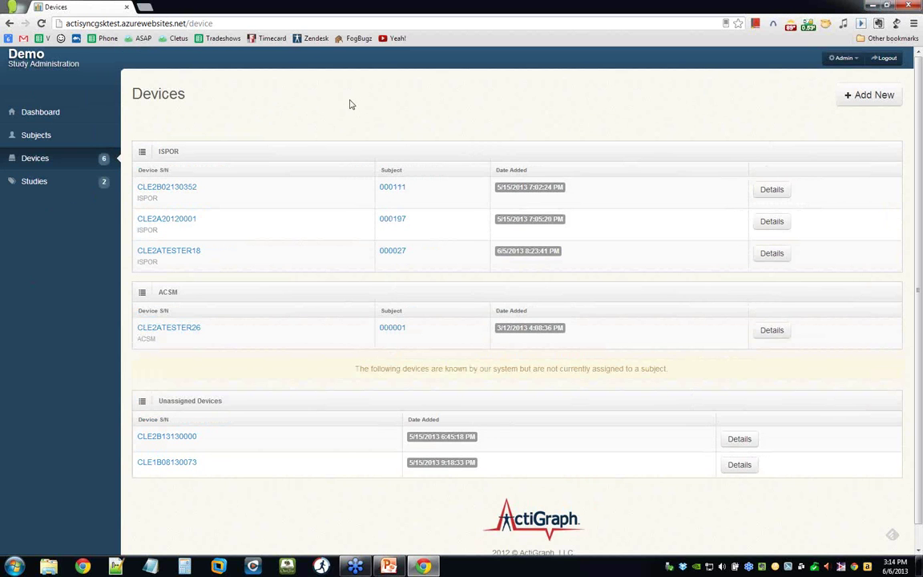
pyautogui.moveTo(732, 6); pyautogui.dragTo(647, 60)
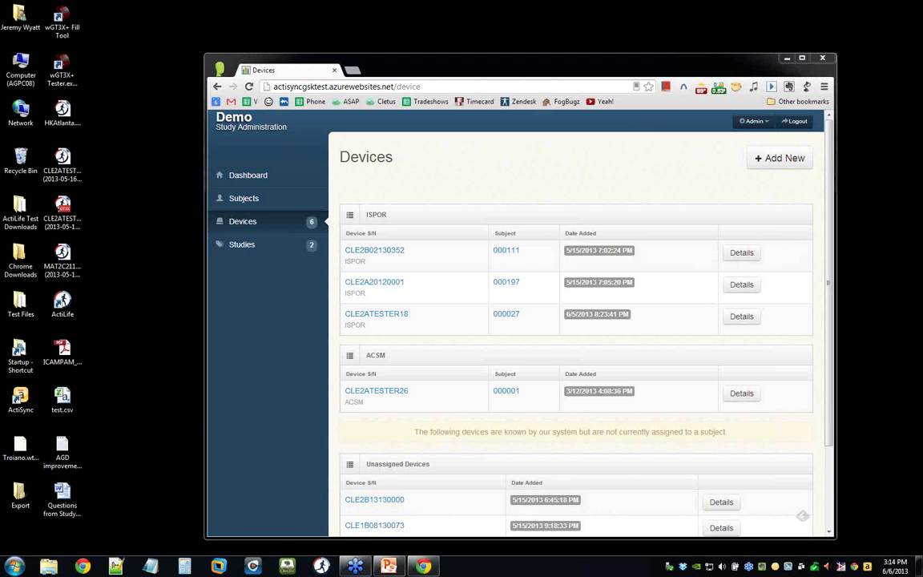
# Load actigraphcorp.com in a new tab and go to its Support page.
pyautogui.hotkey('ctrl', 't')
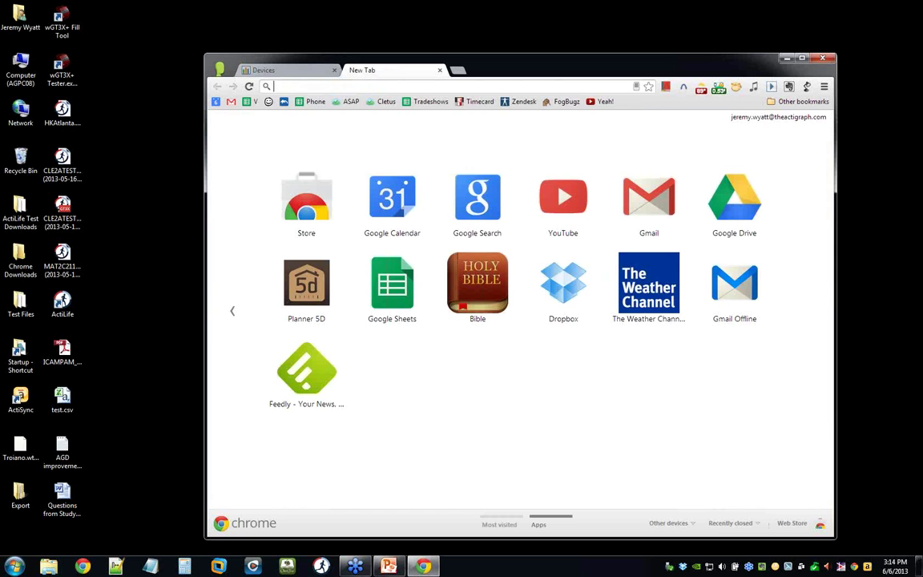
pyautogui.write('ac')
pyautogui.press('Return')
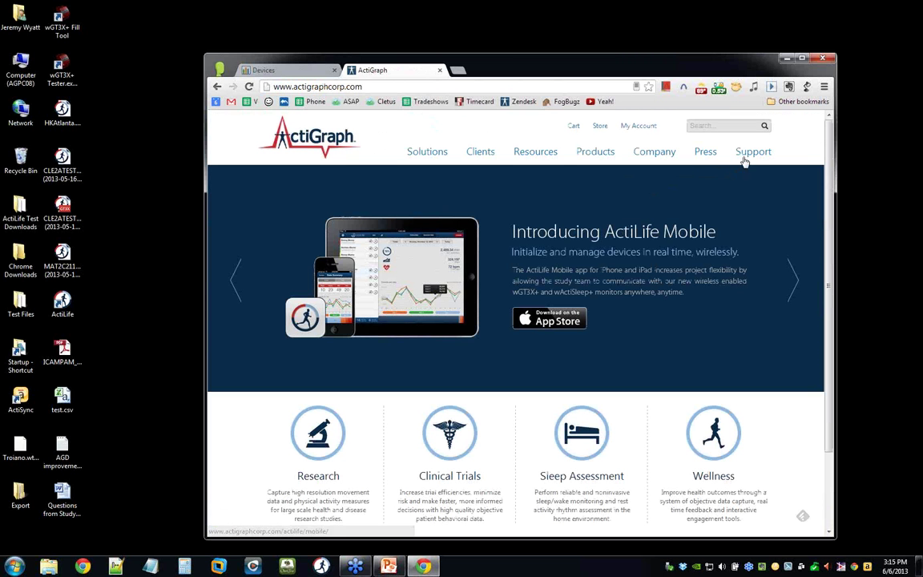
pyautogui.click(745, 157)
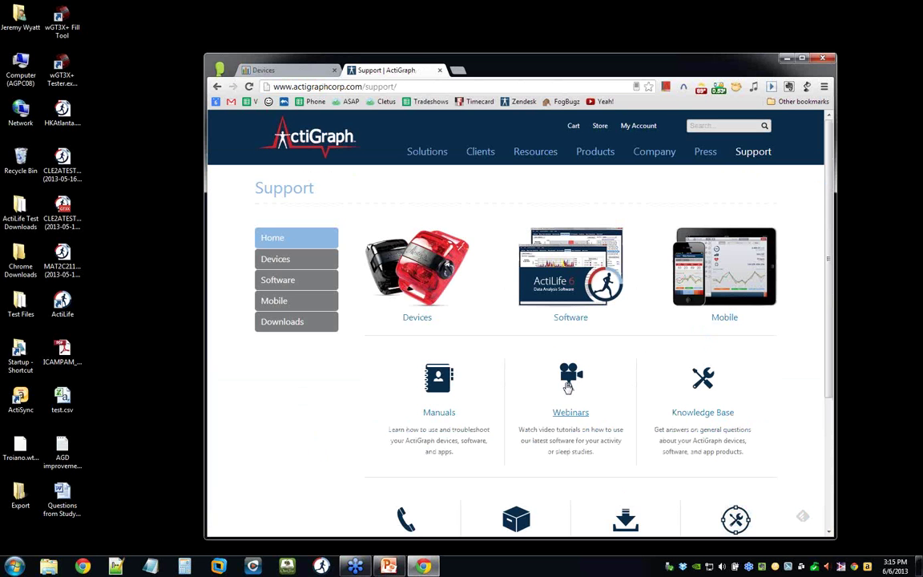
# Browse the Webinars list, including ActiLife API and Spanish ActiLife 6 Basic webinars.
pyautogui.click(571, 379)
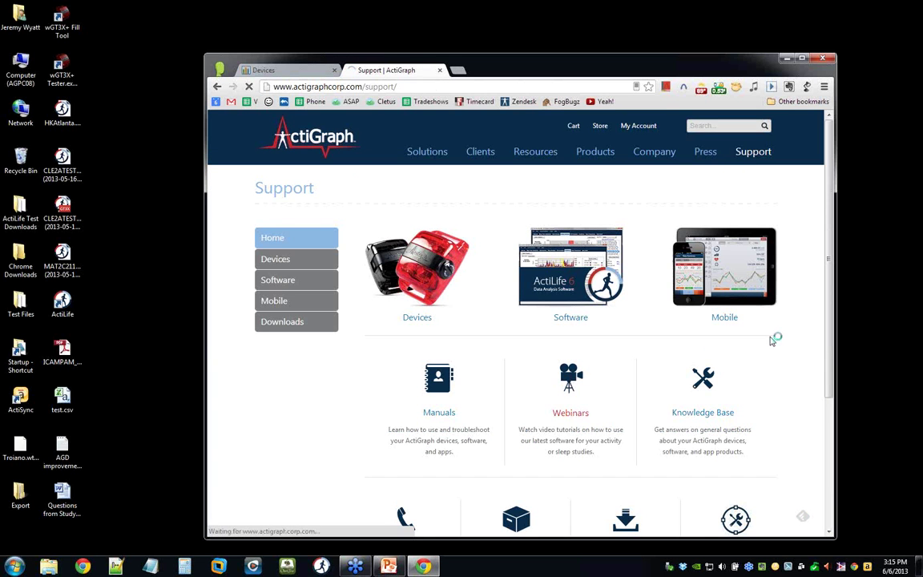
pyautogui.scroll(-3, 746, 350)
pyautogui.scroll(3, 708, 331)
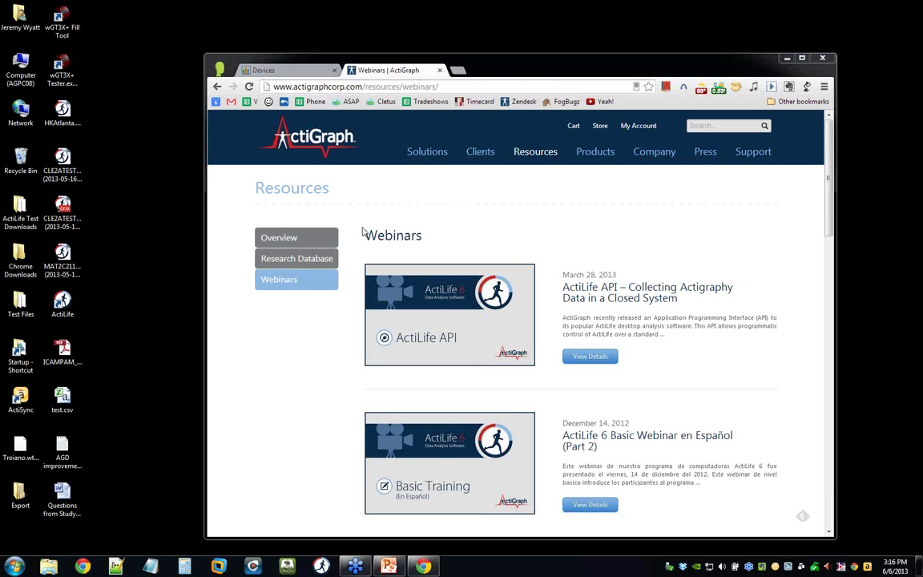
pyautogui.click(596, 154)
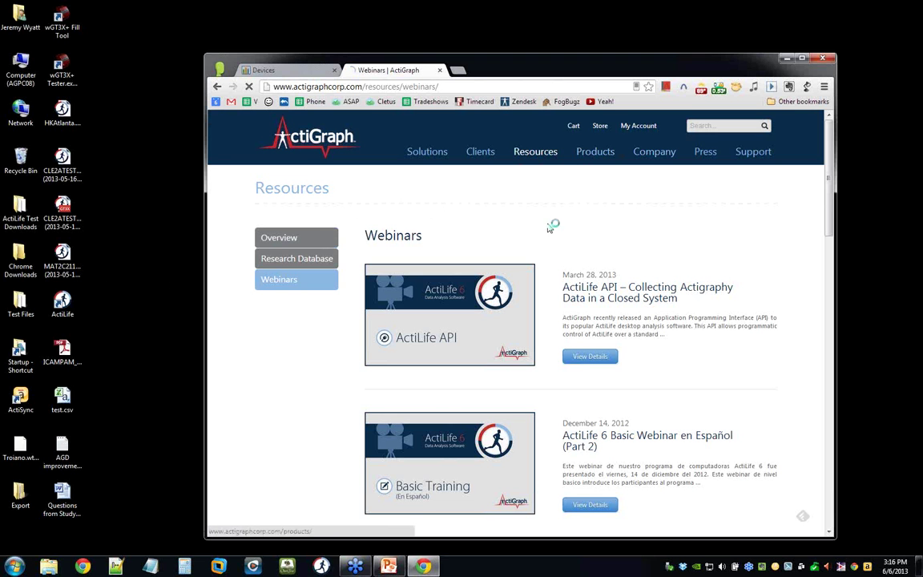
# Scroll the Products page to the wGT3X+, wActiSleep+, GT3X+ and ActiSleep+ monitors with prices.
pyautogui.scroll(-1, 489, 252)
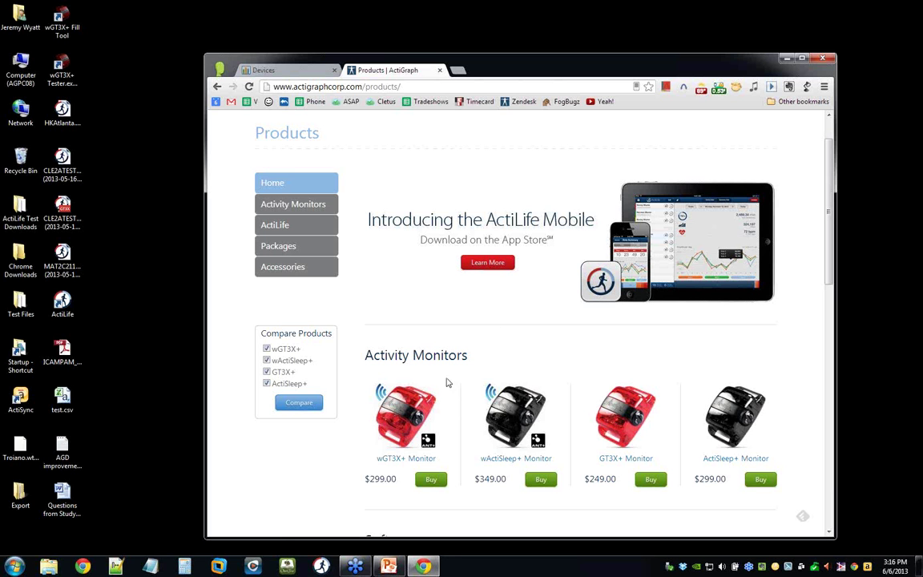
pyautogui.scroll(1, 511, 367)
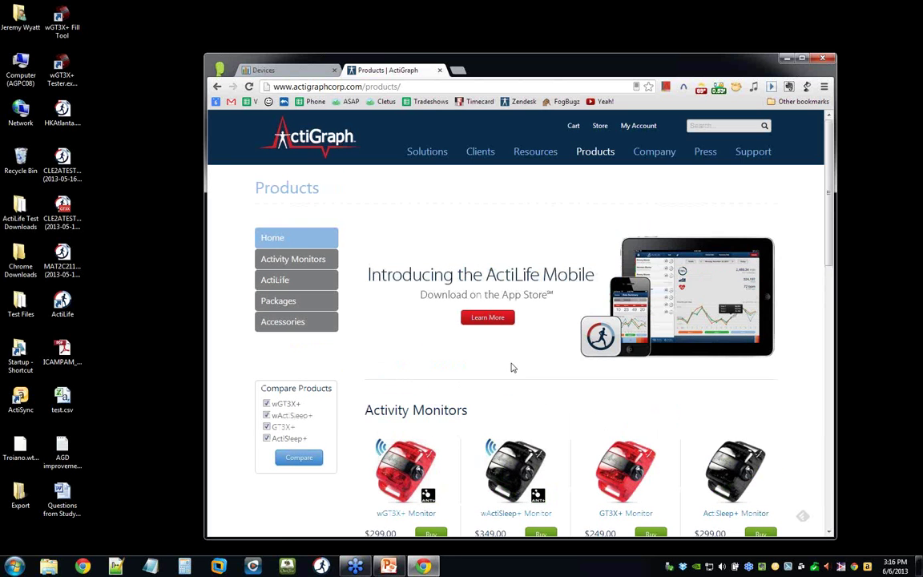
pyautogui.scroll(-1, 507, 376)
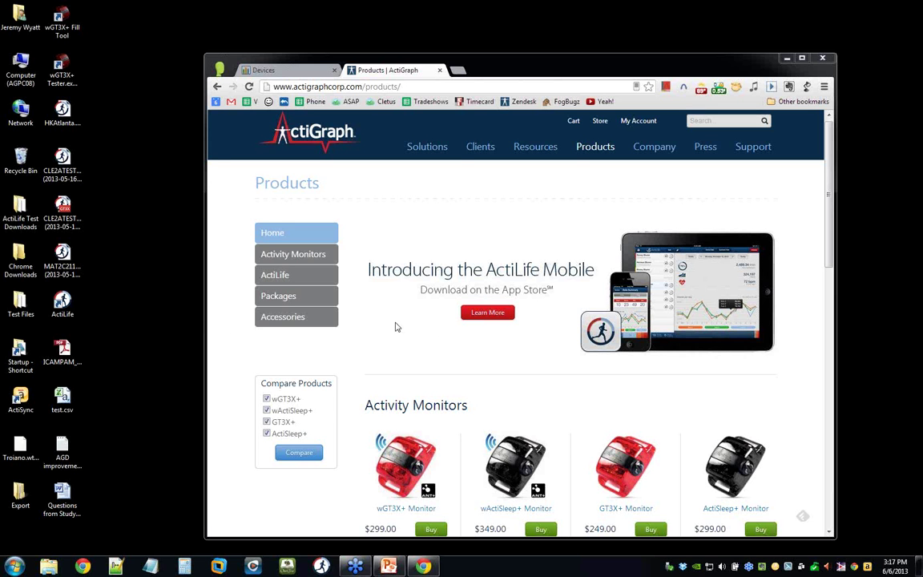
# Look over monitor prices from $249.00 to $349.00, then return to the Study Administration Devices list.
pyautogui.scroll(-1, 396, 325)
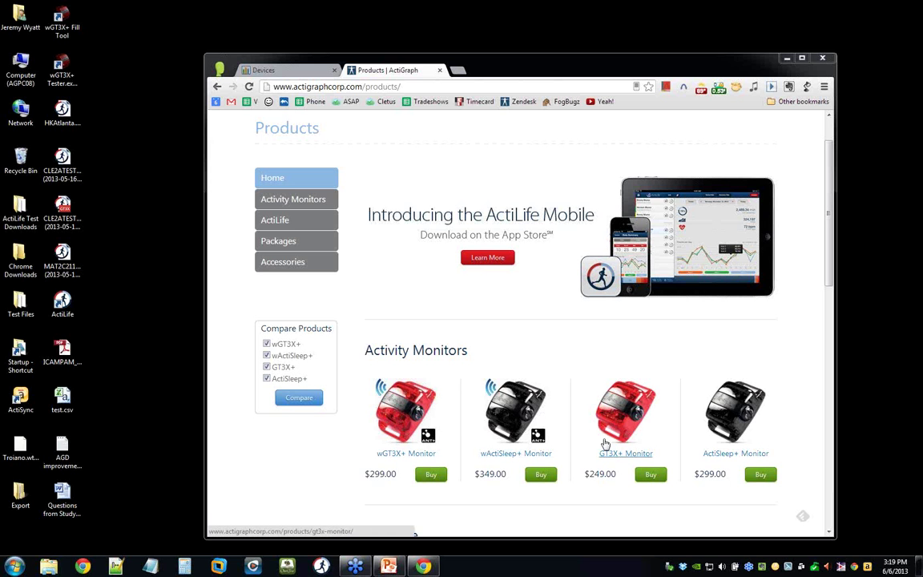
pyautogui.scroll(-1, 553, 348)
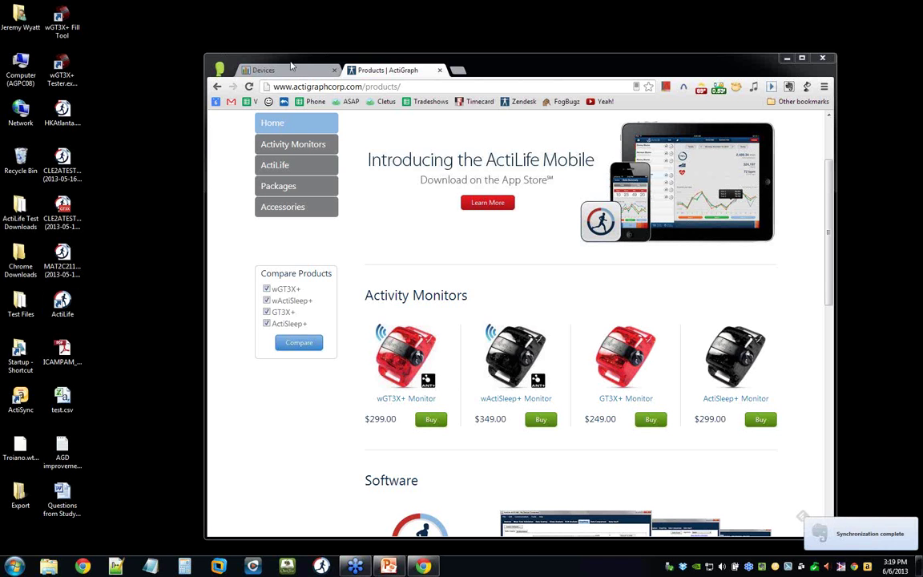
pyautogui.click(264, 69)
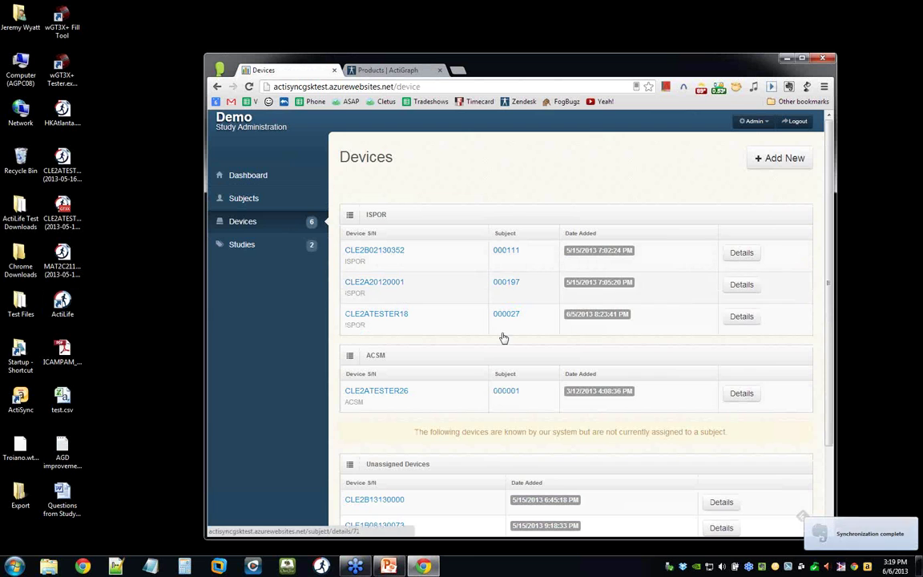
# Open the details page of subject 000001, assigned to device CLE2ATESTER26 in the Devices list.
pyautogui.click(386, 392)
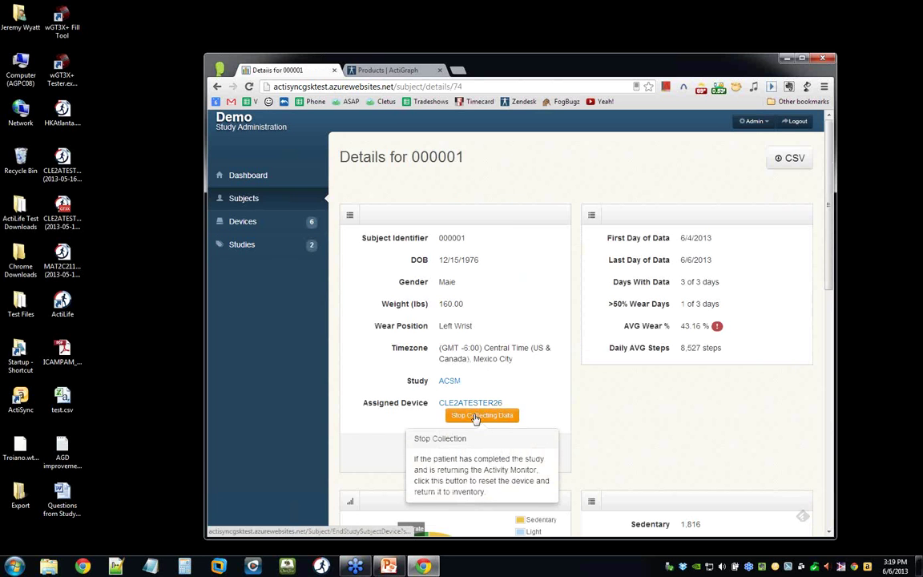
# Maximise the browser on subject 000001's details and highlight the GMT -6.00 timezone offset.
pyautogui.doubleClick(528, 57)
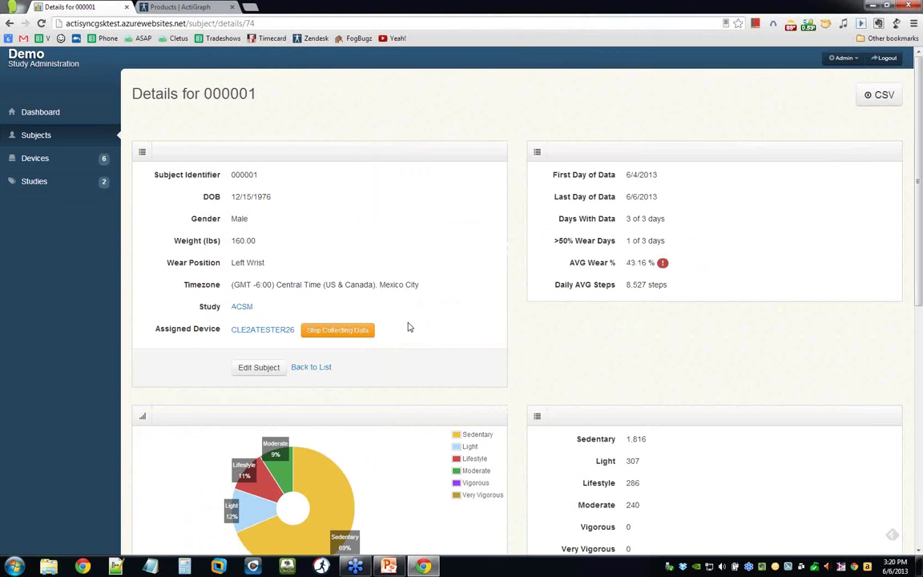
pyautogui.moveTo(362, 332)
pyautogui.moveTo(233, 284); pyautogui.dragTo(275, 285)
pyautogui.click(289, 299)
pyautogui.moveTo(326, 284); pyautogui.dragTo(374, 285)
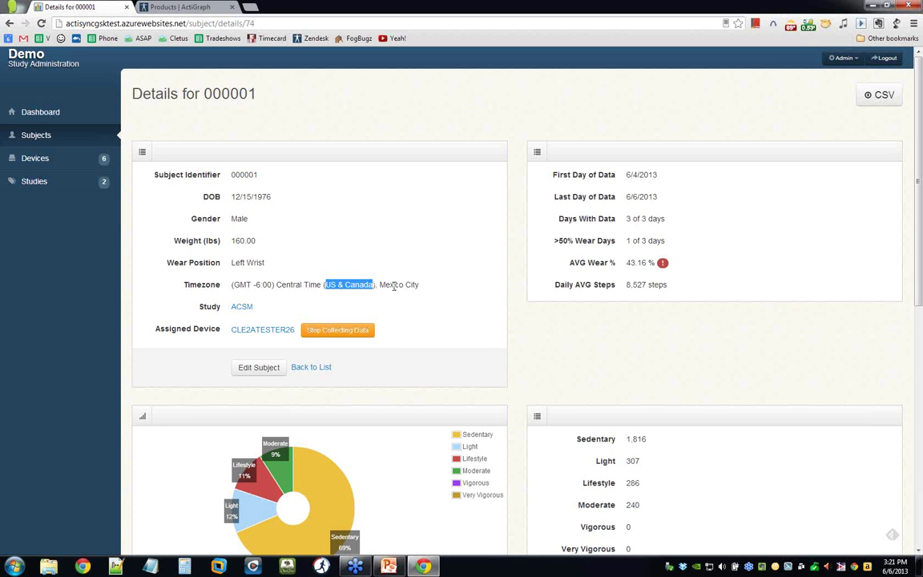
pyautogui.moveTo(380, 286); pyautogui.dragTo(430, 299)
pyautogui.click(430, 299)
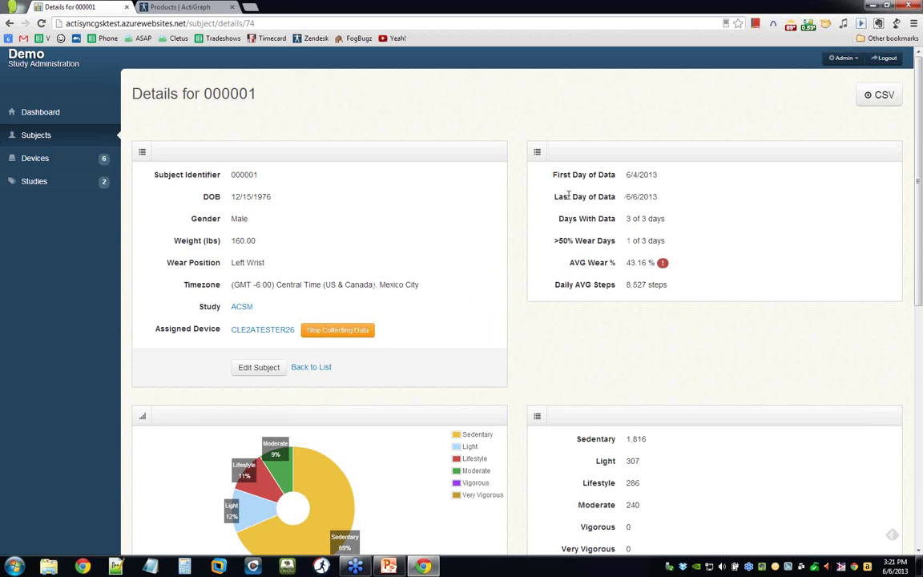
# Scroll down to the activity pie chart (69% sedentary) and the Steps Per Day Breakdown chart.
pyautogui.moveTo(661, 264)
pyautogui.scroll(-1, 522, 330)
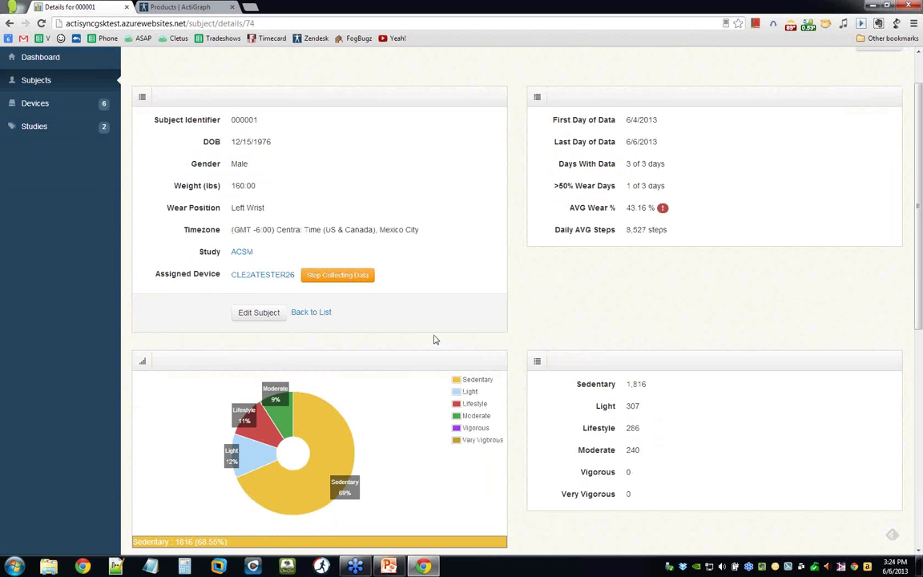
pyautogui.scroll(1, 536, 329)
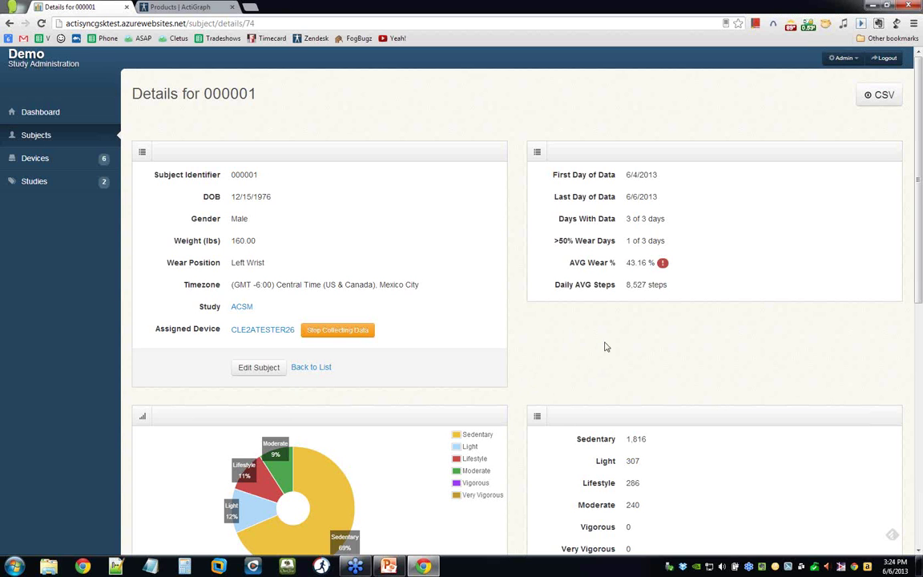
pyautogui.scroll(-3, 581, 350)
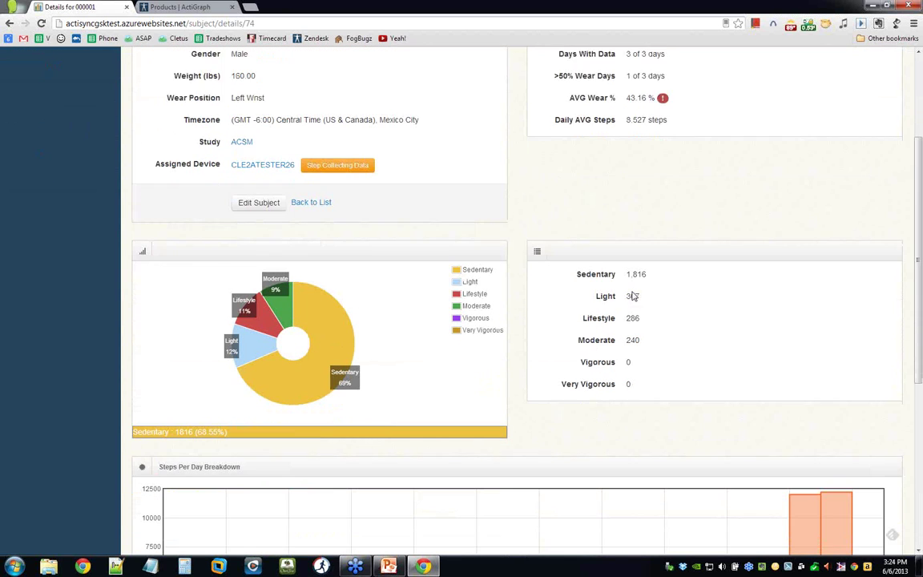
pyautogui.scroll(-1, 632, 296)
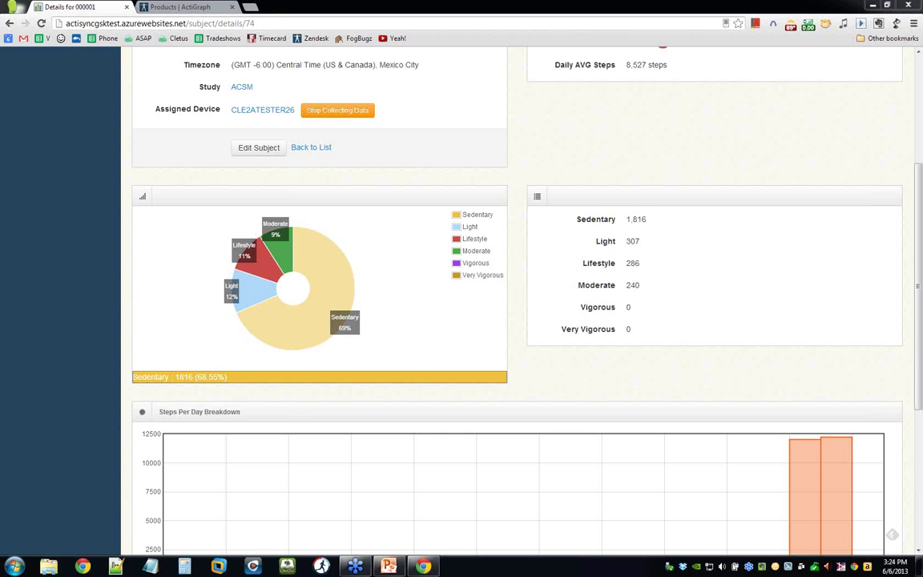
# Go to the Products | ActiGraph page and open ActiGraph Support.
pyautogui.click(170, 8)
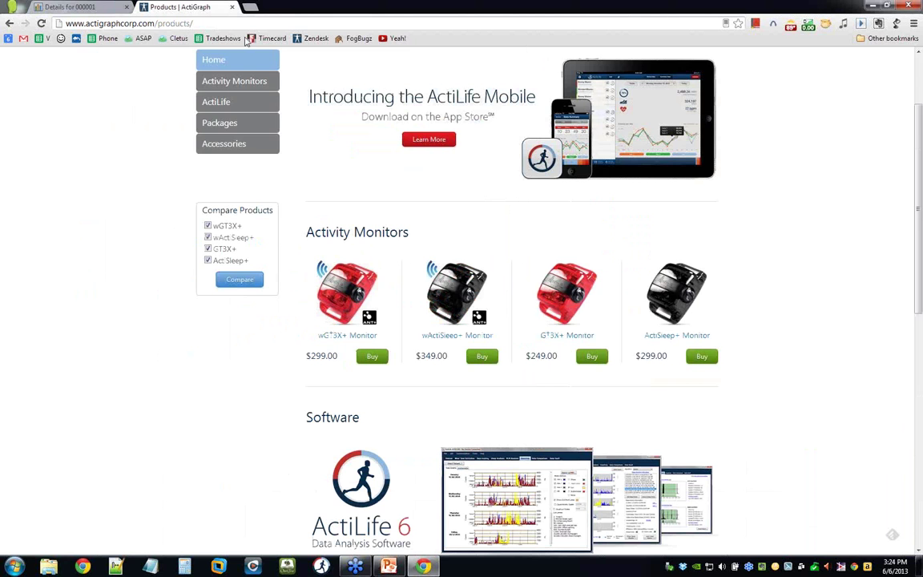
pyautogui.scroll(-1, 192, 223)
pyautogui.scroll(-10, 193, 224)
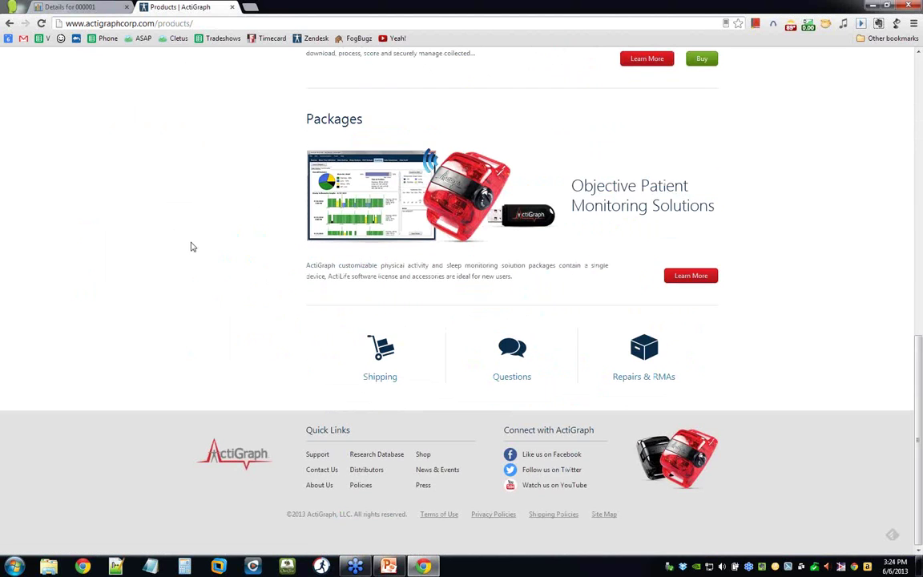
pyautogui.click(206, 23)
pyautogui.scroll(12, 169, 149)
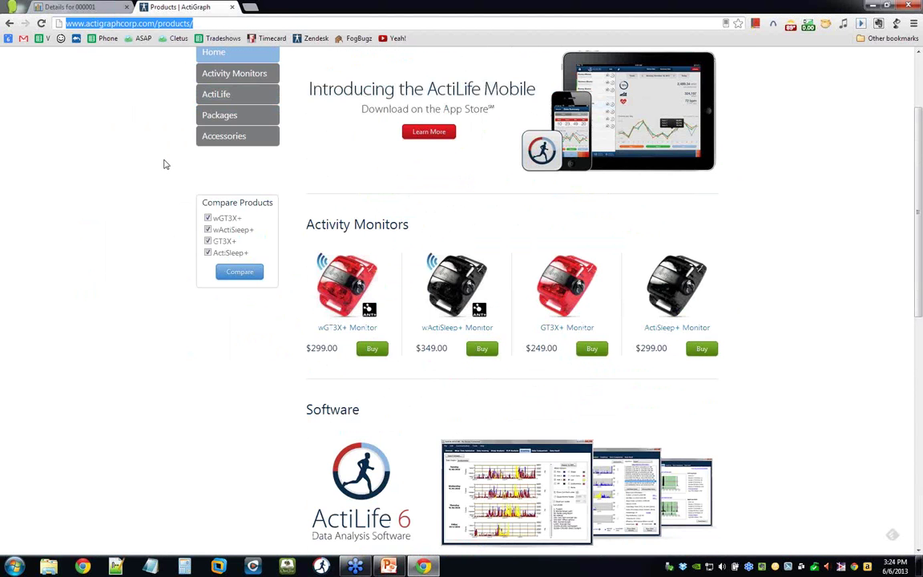
pyautogui.scroll(1, 183, 170)
pyautogui.click(694, 92)
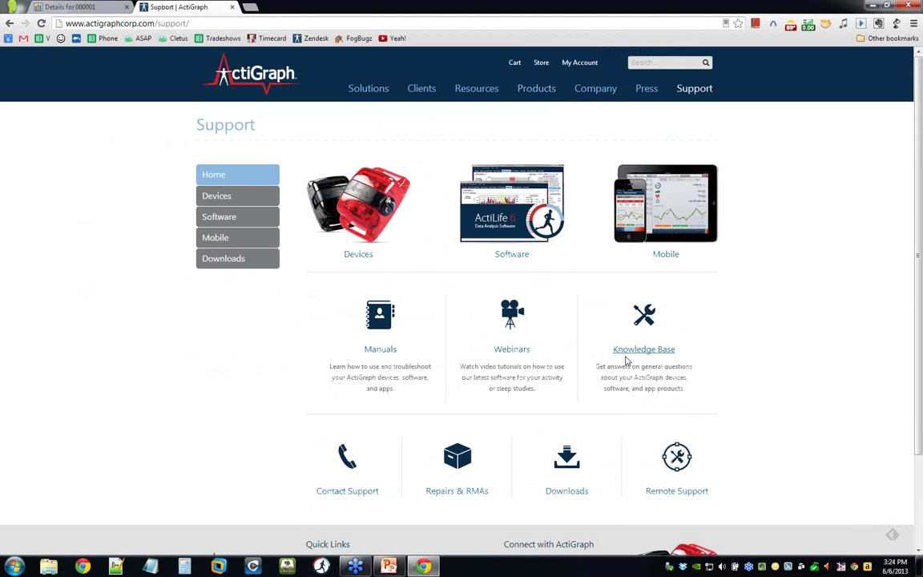
# Open the Knowledge Base and browse the ActiGraph Devices and ActiLife Software categories.
pyautogui.click(625, 353)
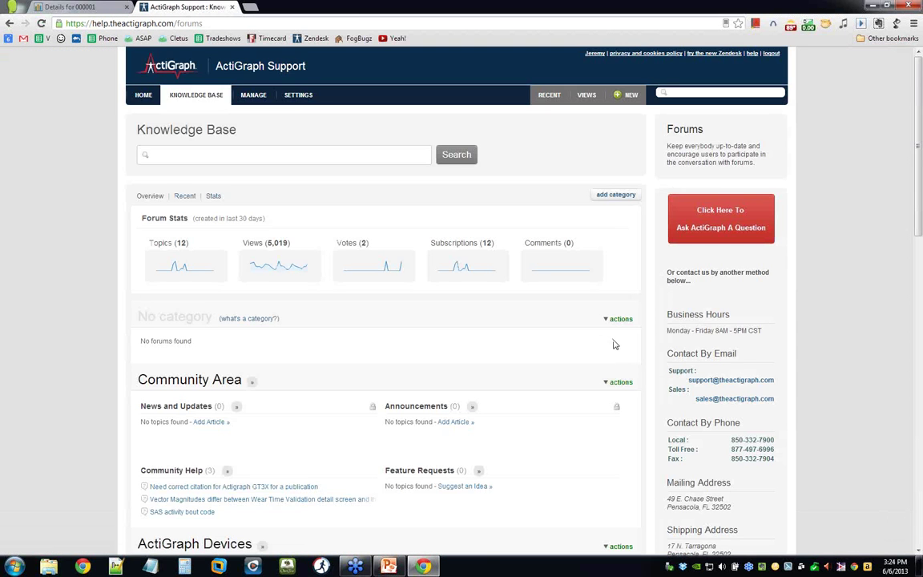
pyautogui.scroll(-5, 385, 305)
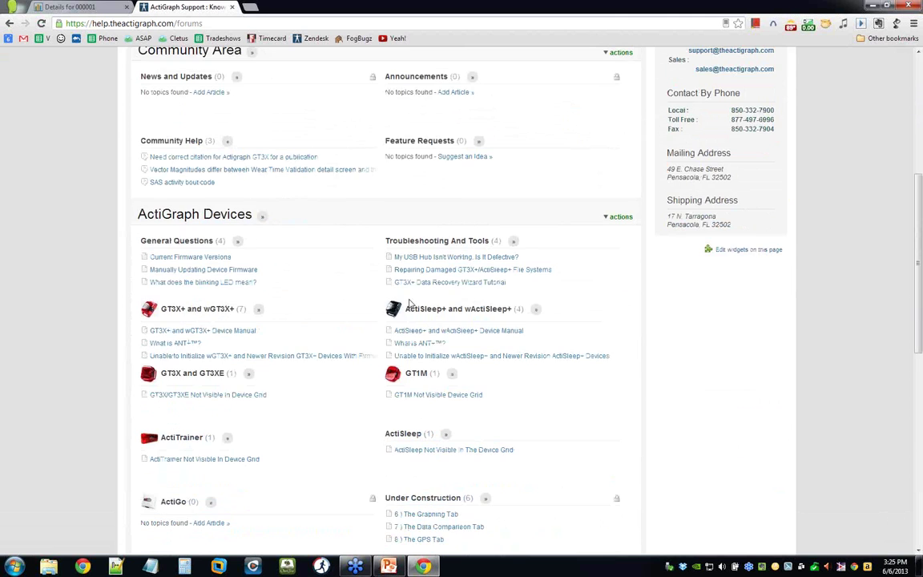
pyautogui.scroll(-4, 316, 274)
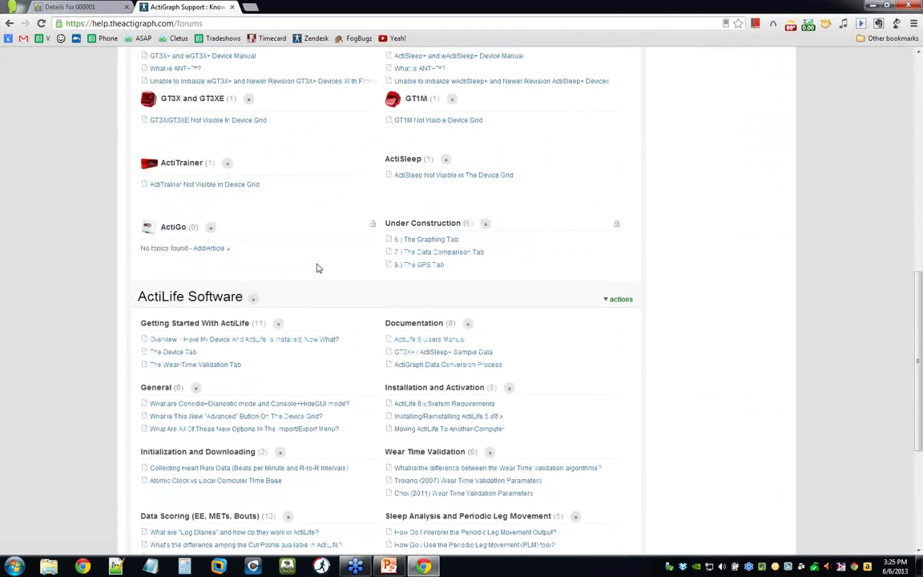
pyautogui.scroll(-3, 319, 273)
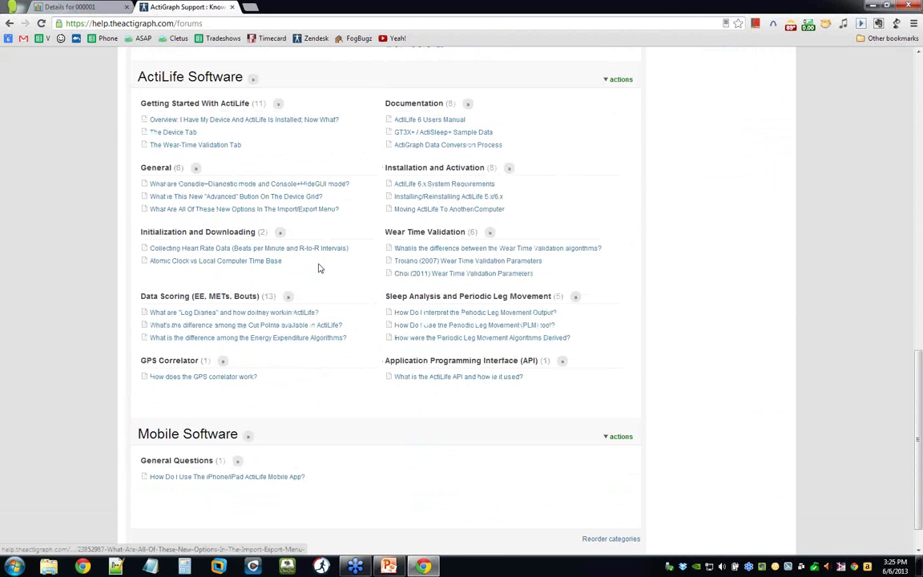
pyautogui.scroll(2, 321, 278)
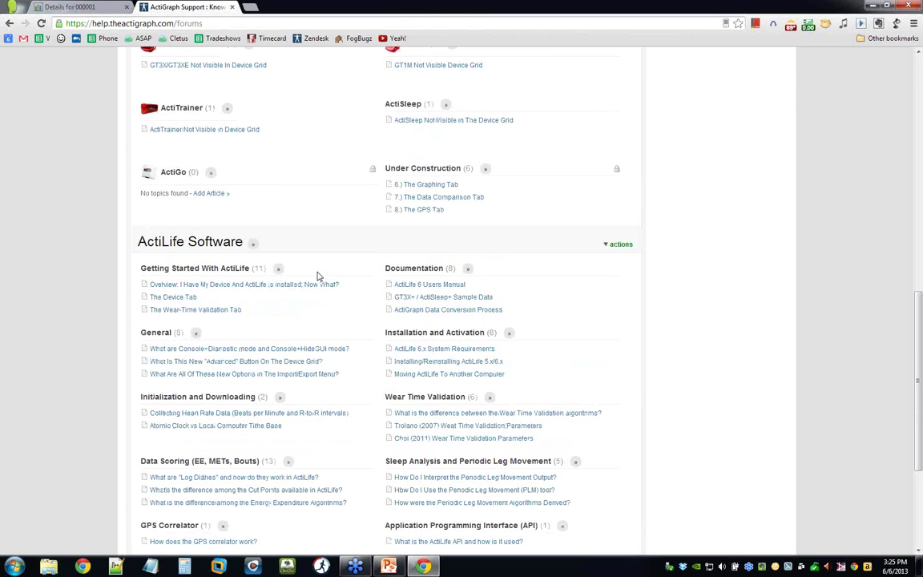
pyautogui.scroll(5, 321, 285)
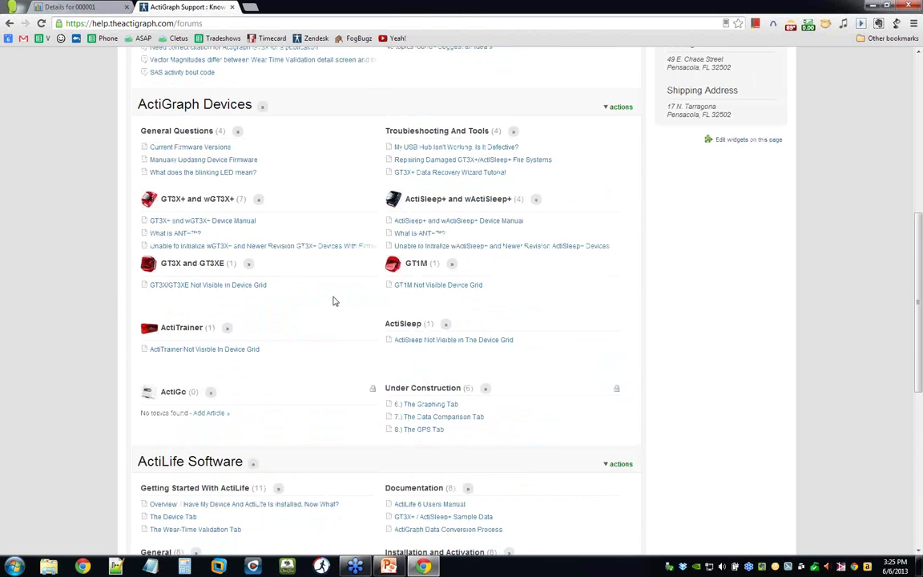
pyautogui.scroll(1, 320, 284)
pyautogui.scroll(2, 306, 309)
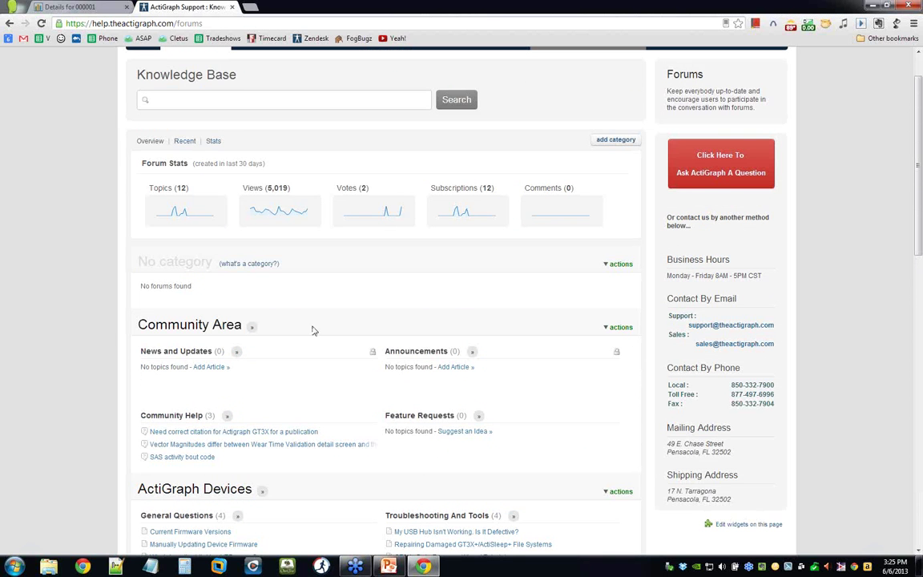
pyautogui.scroll(-2, 312, 329)
pyautogui.scroll(-3, 315, 383)
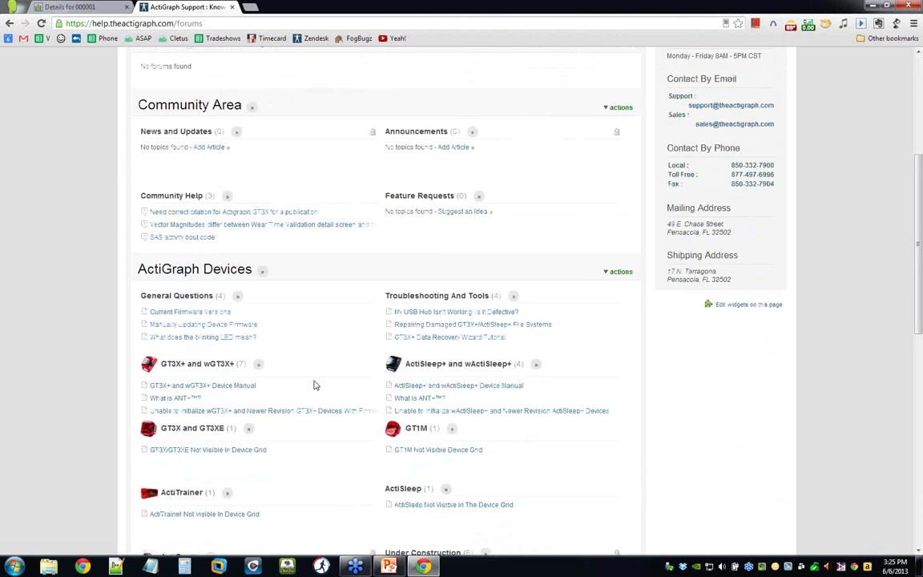
pyautogui.scroll(-4, 320, 383)
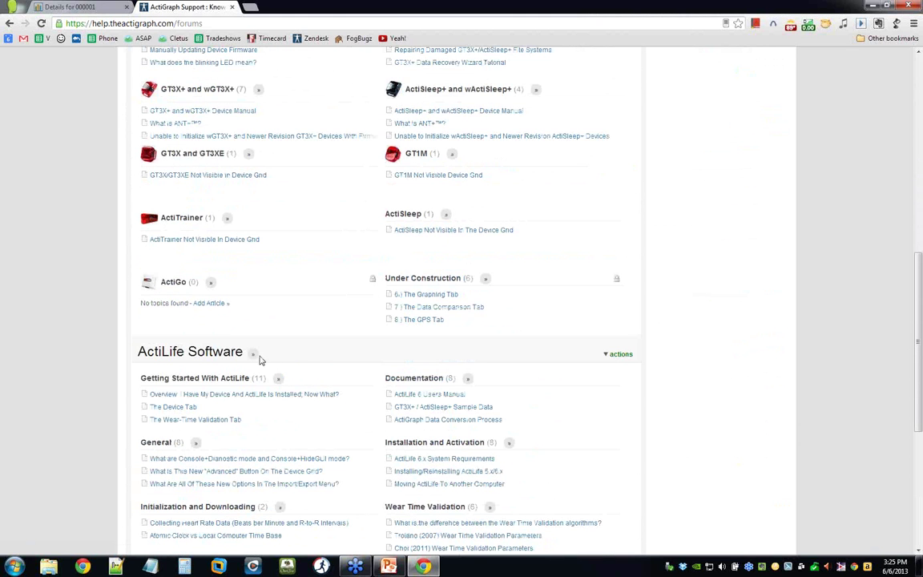